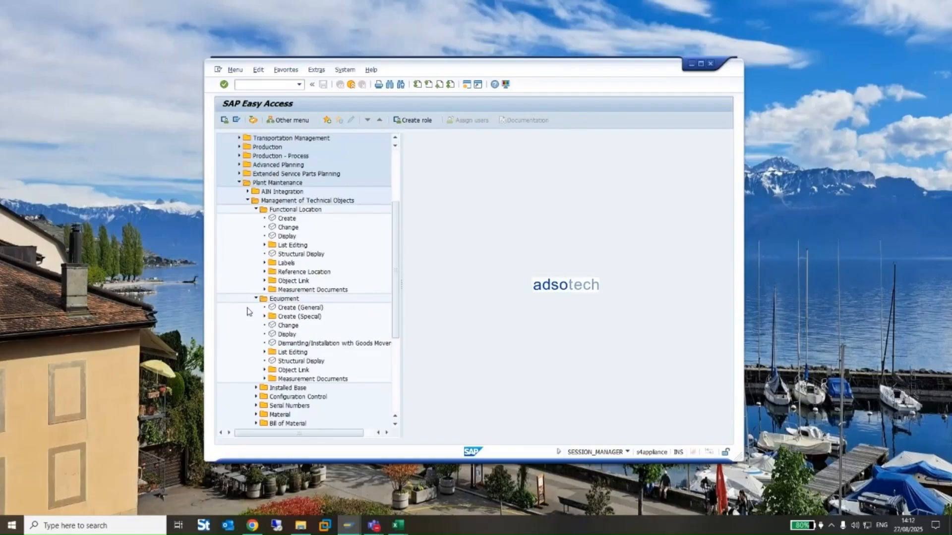
- Display the master data of functional location 1010-SPA-ADR and return to the SAP Easy Access menu
{"action": "double_click", "coordinate": [286, 236]}
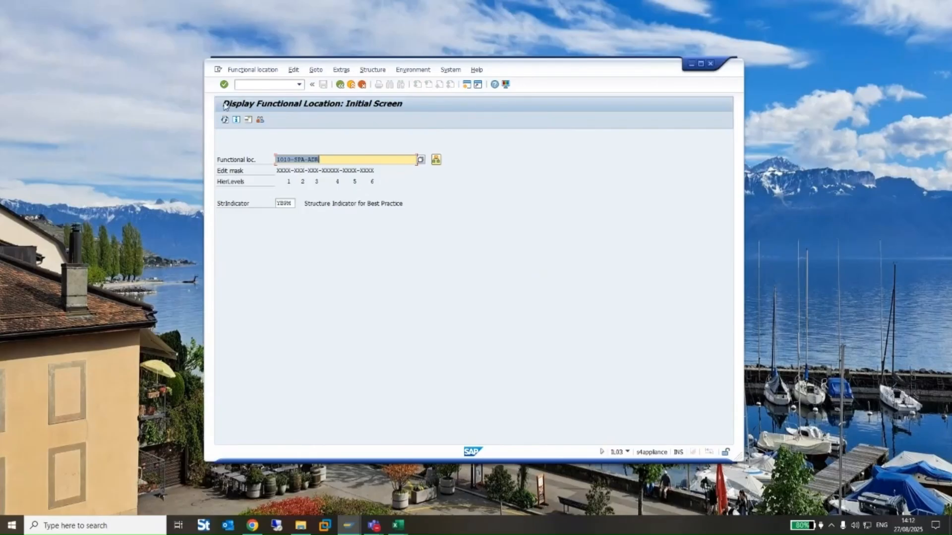
{"action": "key", "text": "Return"}
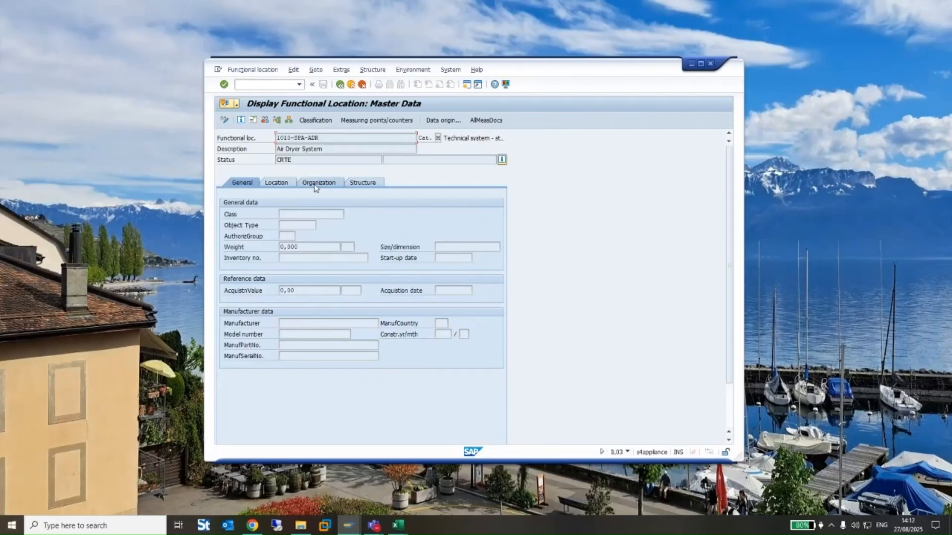
{"action": "left_click", "coordinate": [340, 84]}
{"action": "left_click", "coordinate": [340, 85]}
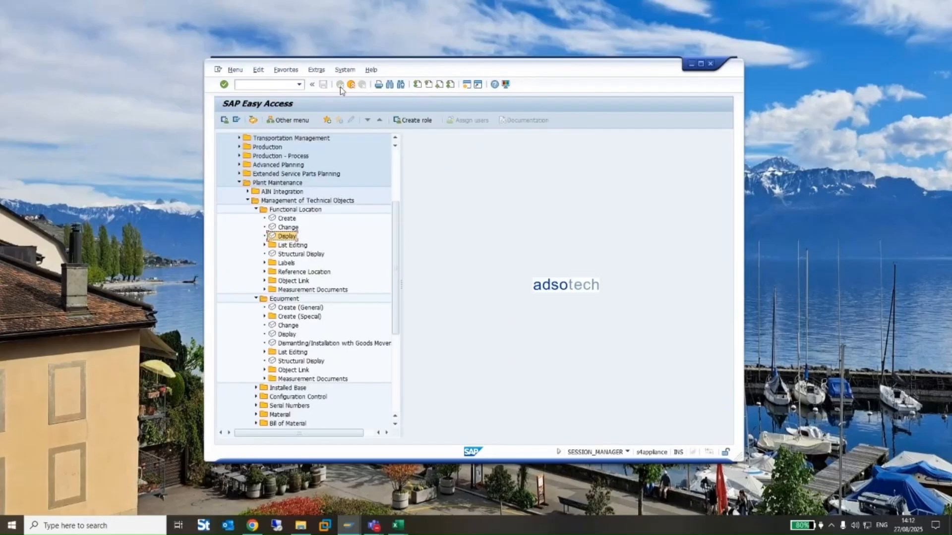
- Display the structure of functional location 1010-SPA-ADR with installed equipment and BOM explosion included, and expand the whole list
{"action": "double_click", "coordinate": [280, 258]}
{"action": "left_click", "coordinate": [226, 215]}
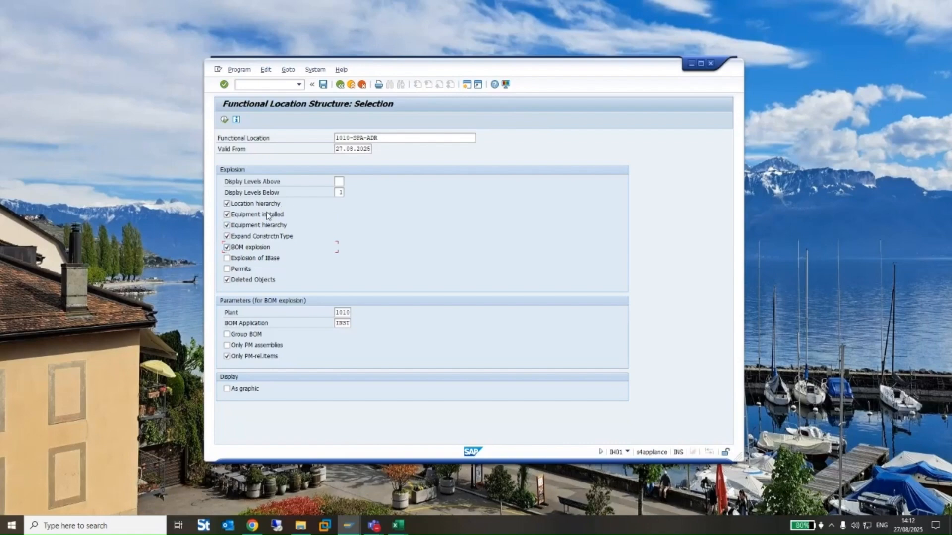
{"action": "left_click", "coordinate": [224, 119]}
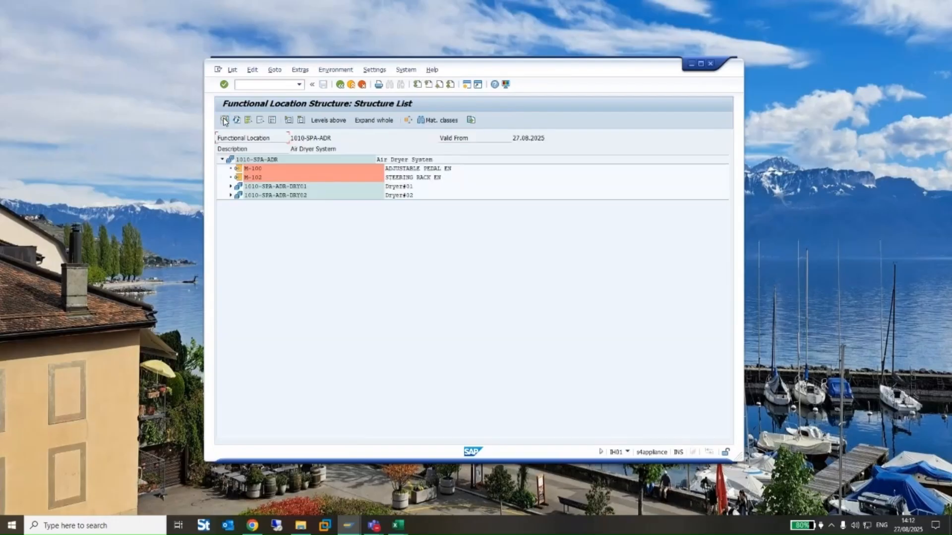
{"action": "left_click", "coordinate": [376, 120]}
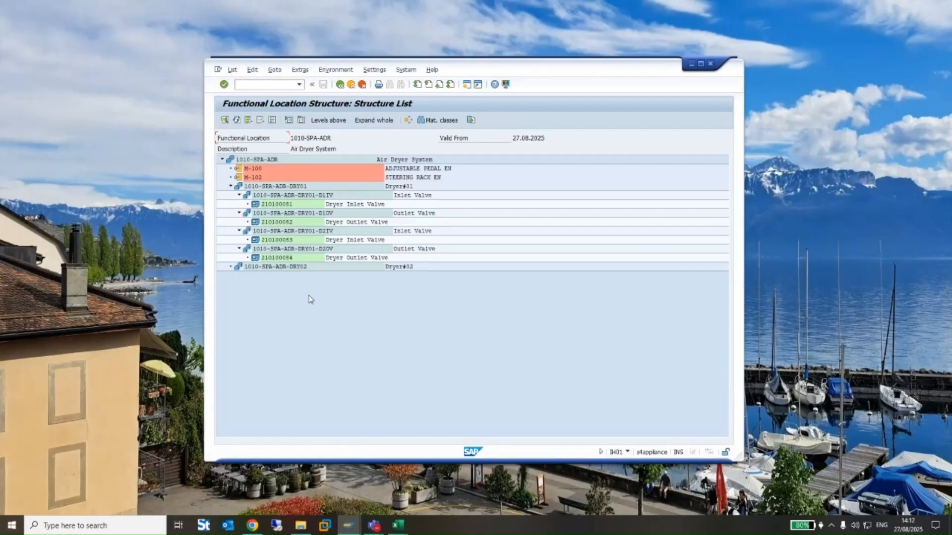
- Open the basic data of material M-100 from the structure list and return to the list
{"action": "left_click", "coordinate": [254, 171]}
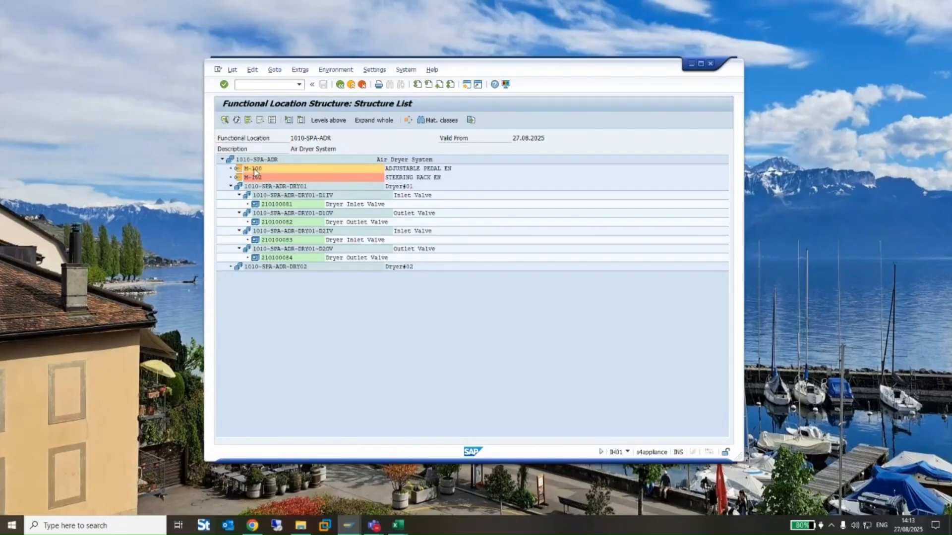
{"action": "double_click", "coordinate": [254, 171]}
{"action": "left_click", "coordinate": [361, 404]}
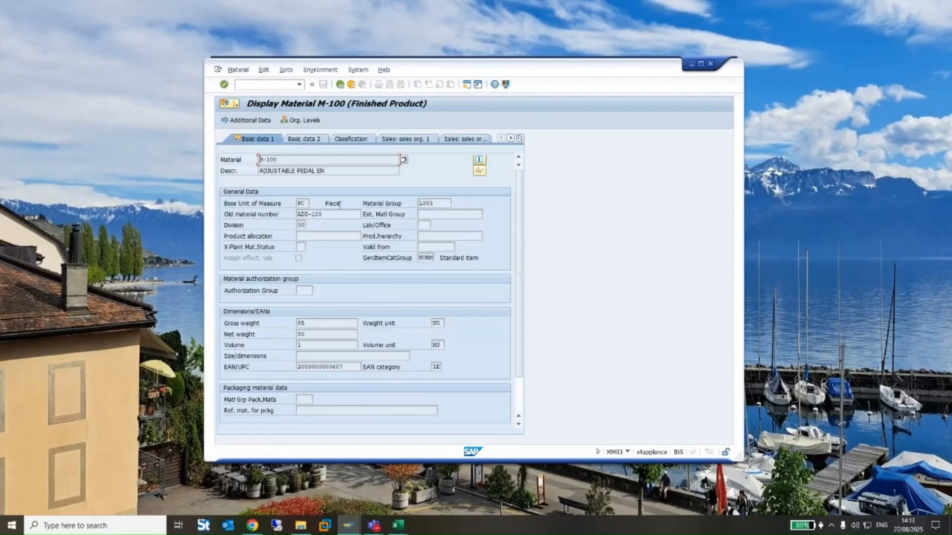
{"action": "left_click", "coordinate": [339, 85]}
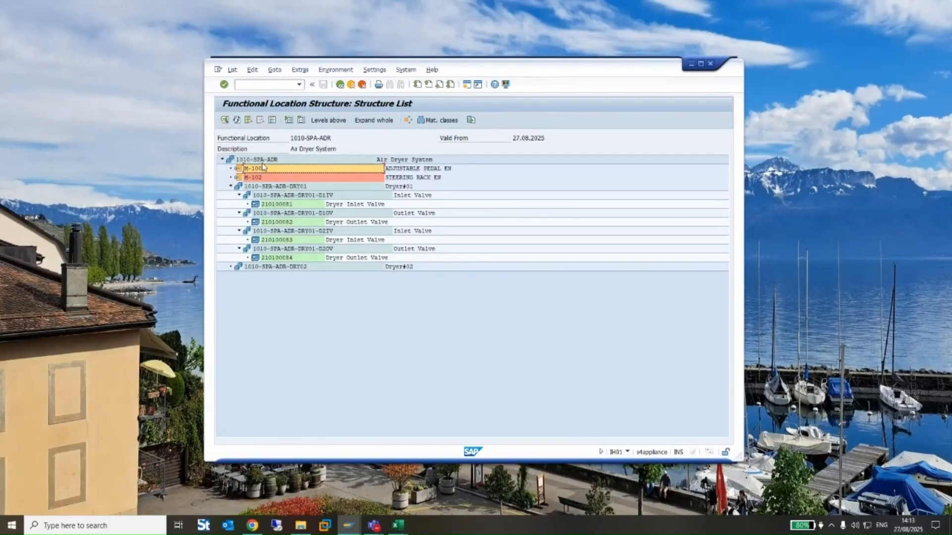
- Review the master data of functional location 1010-SPA-ADR-DRY01 and its first Dryer Inlet Valve equipment, and return to the SAP Easy Access menu
{"action": "double_click", "coordinate": [308, 188]}
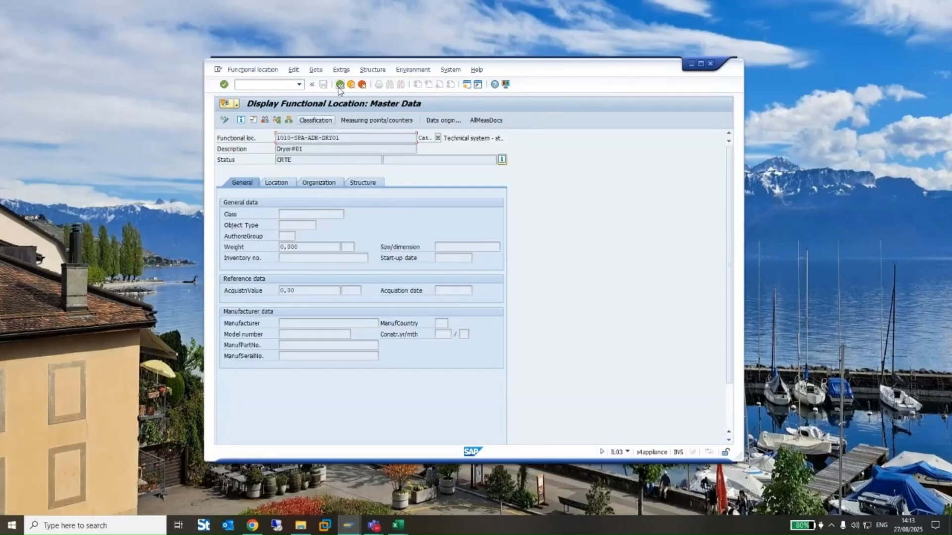
{"action": "left_click", "coordinate": [340, 85]}
{"action": "double_click", "coordinate": [296, 204]}
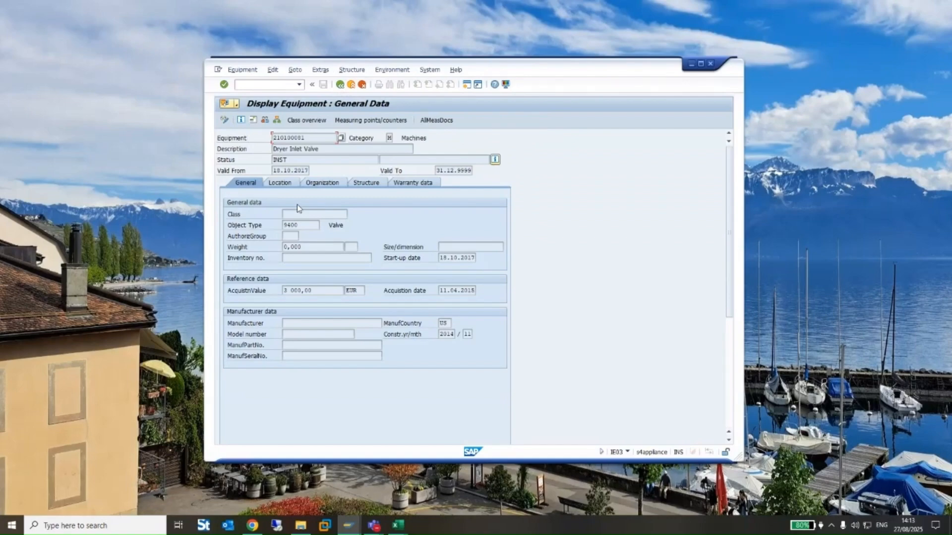
{"action": "left_click", "coordinate": [340, 86]}
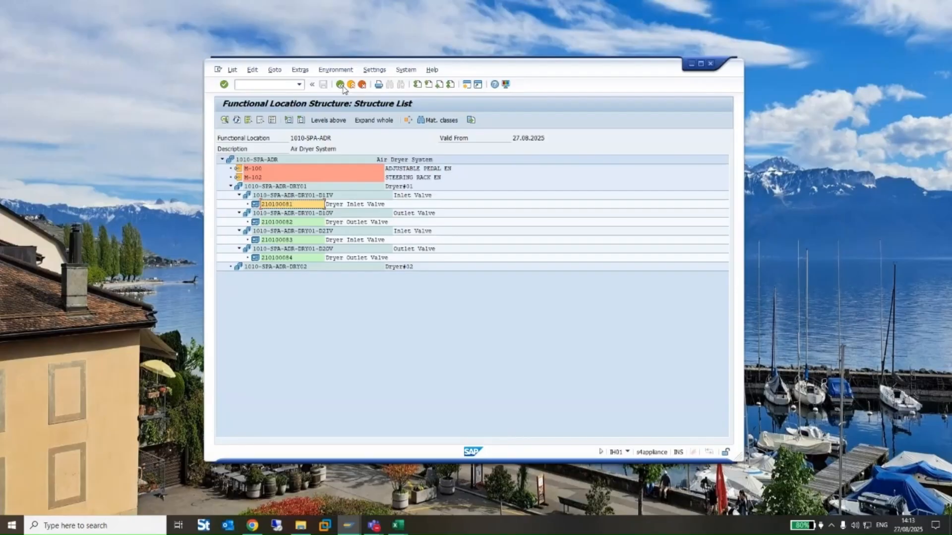
{"action": "left_click", "coordinate": [341, 86]}
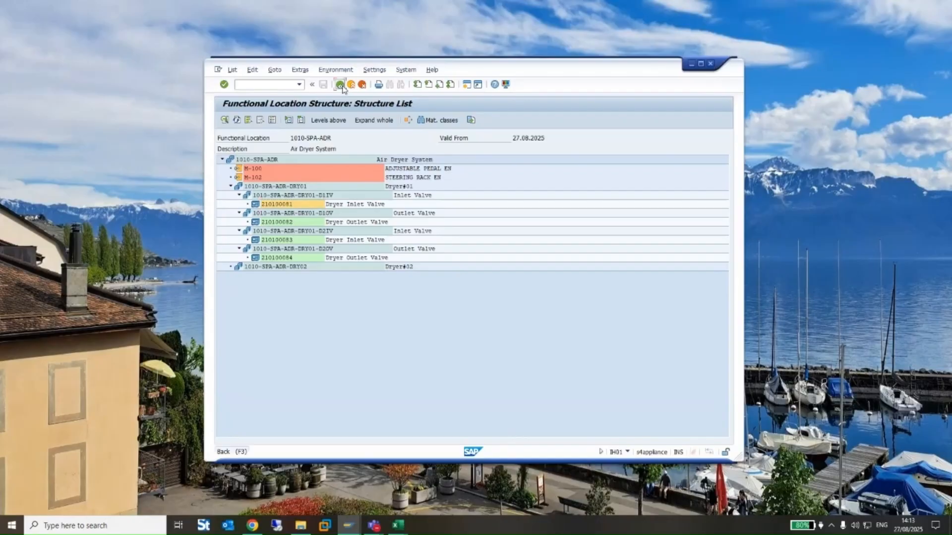
{"action": "left_click", "coordinate": [340, 85]}
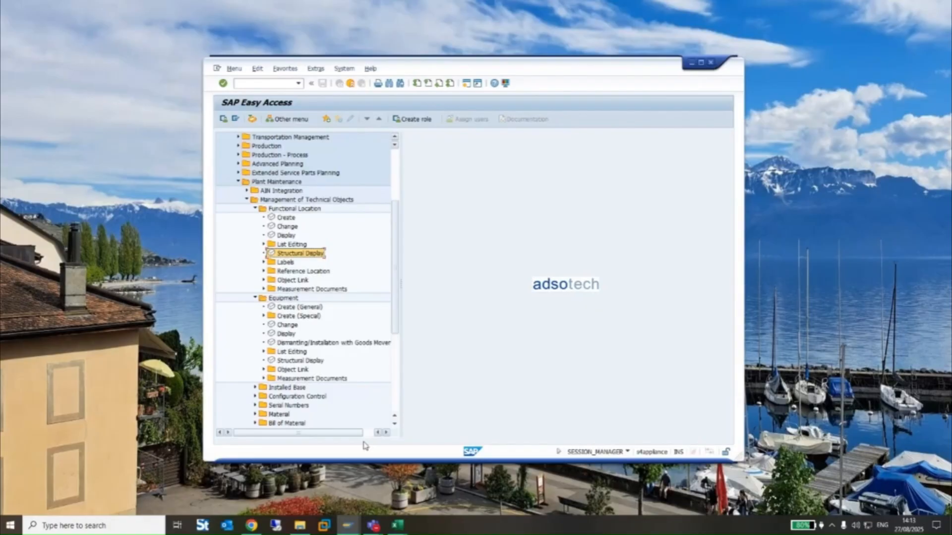
- In Data360 Analyze, create a new data flow and save it as demo 1 in Public Documents > 3 EVENTS > 2025-08-27 PM Webinar
{"action": "left_click", "coordinate": [253, 526]}
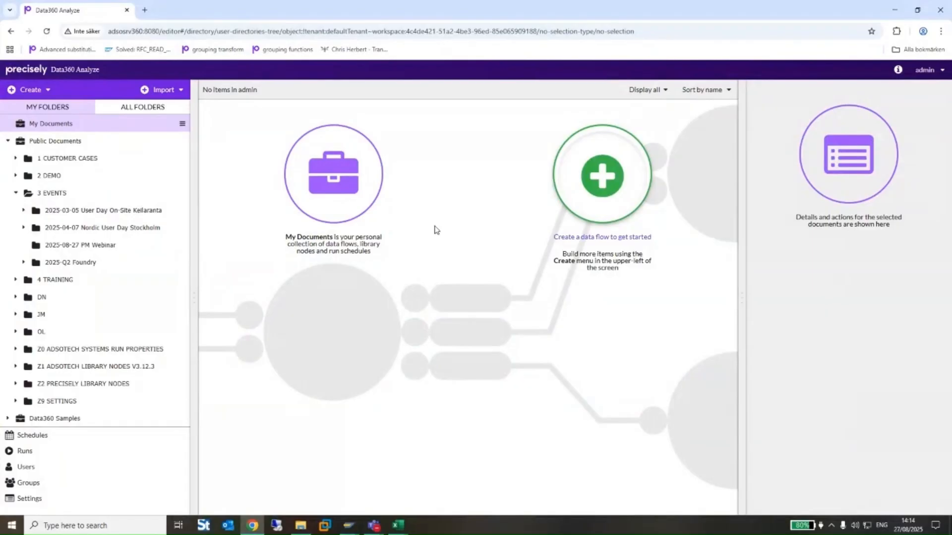
{"action": "left_click", "coordinate": [604, 180]}
{"action": "left_click", "coordinate": [490, 89]}
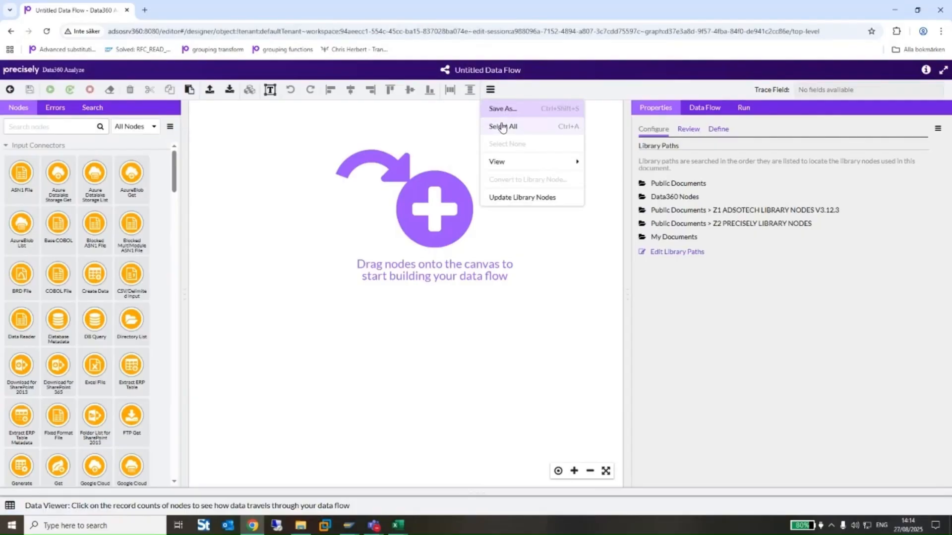
{"action": "left_click", "coordinate": [503, 108]}
{"action": "left_click", "coordinate": [597, 160]}
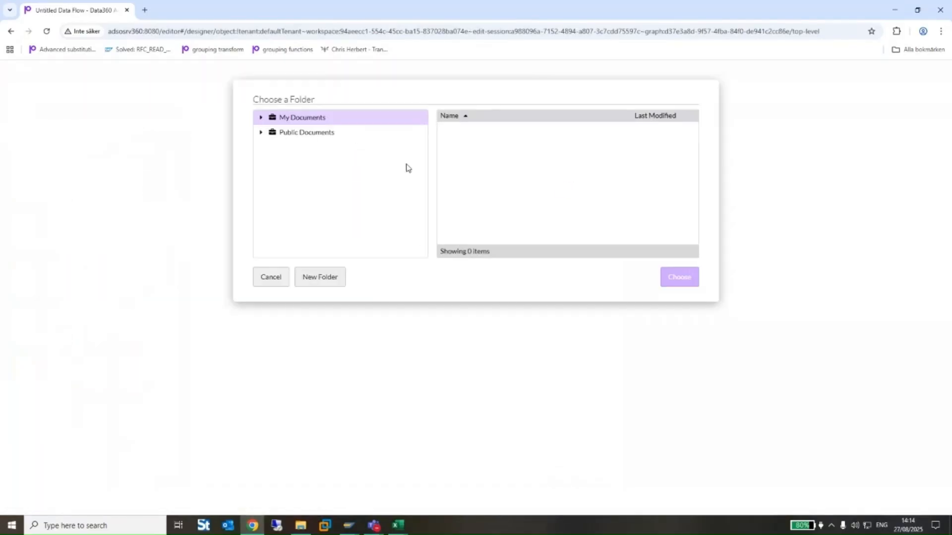
{"action": "left_click", "coordinate": [260, 133]}
{"action": "left_click", "coordinate": [298, 177]}
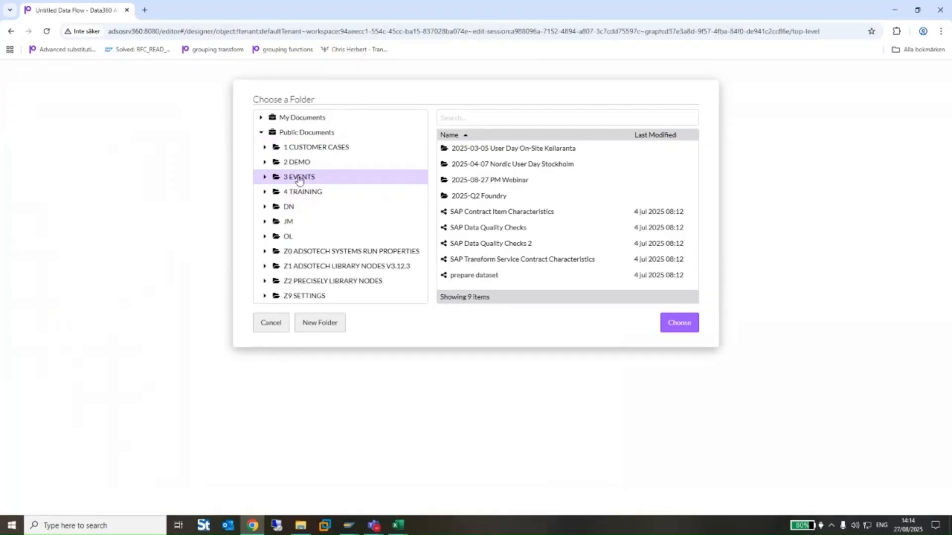
{"action": "double_click", "coordinate": [482, 181]}
{"action": "left_click", "coordinate": [680, 383]}
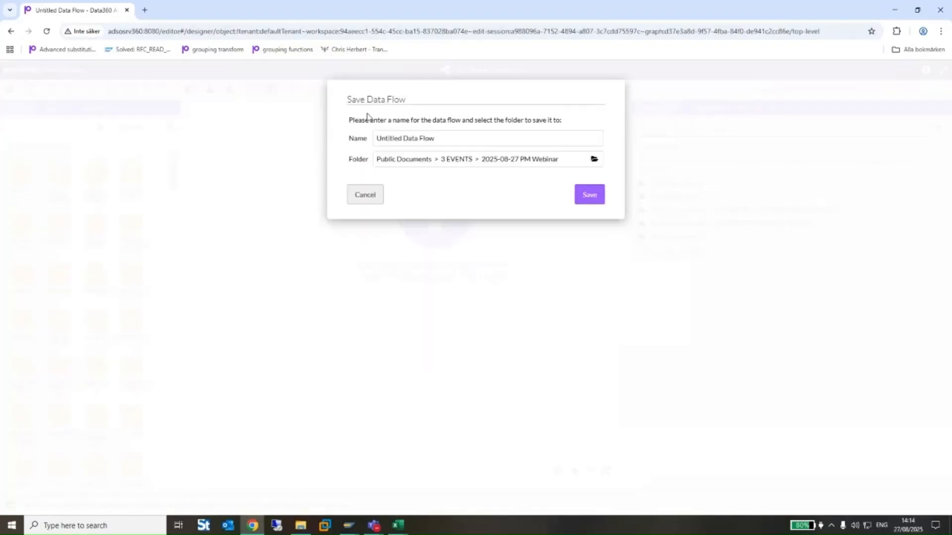
{"action": "left_click_drag", "start_coordinate": [450, 140], "coordinate": [312, 130]}
{"action": "type", "text": "demo 1"}
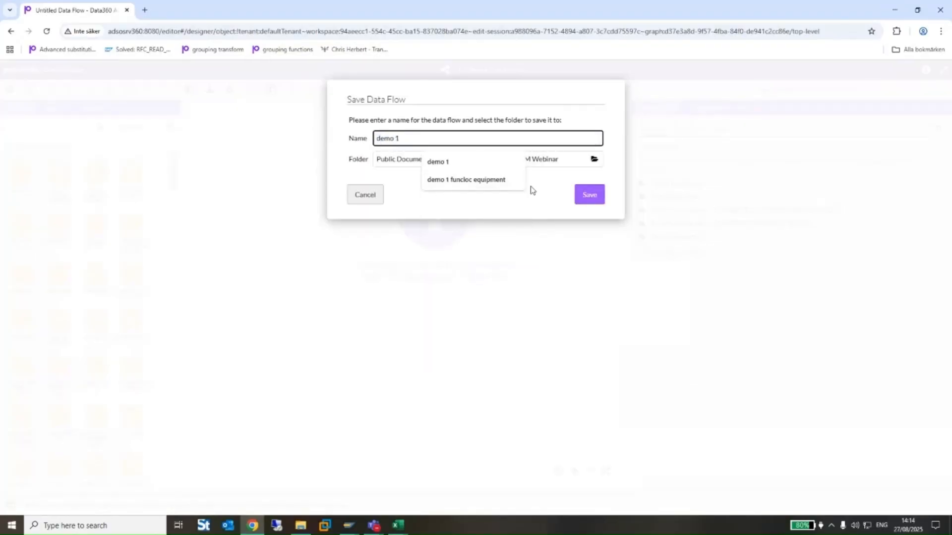
{"action": "left_click", "coordinate": [579, 195]}
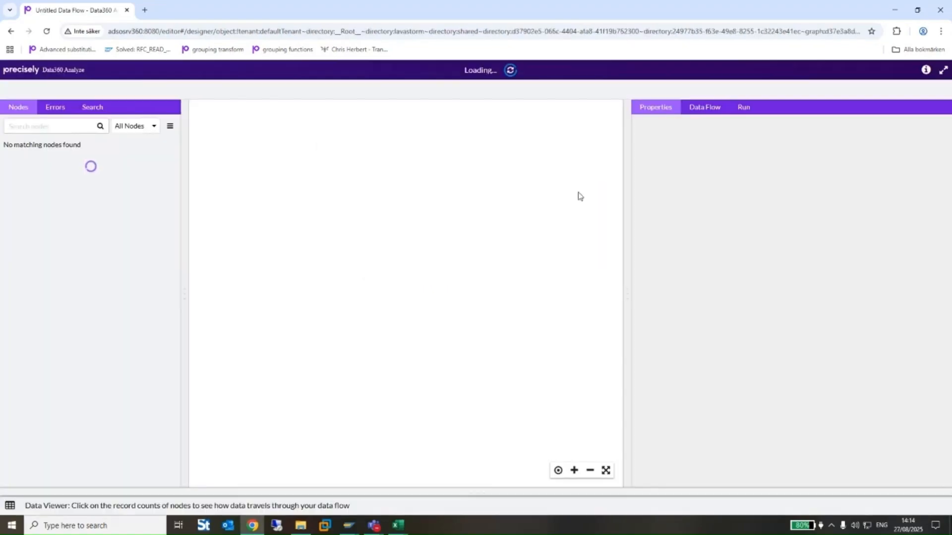
- Find the Excel File node and add it to the empty canvas
{"action": "left_click", "coordinate": [48, 125]}
{"action": "type", "text": "excel"}
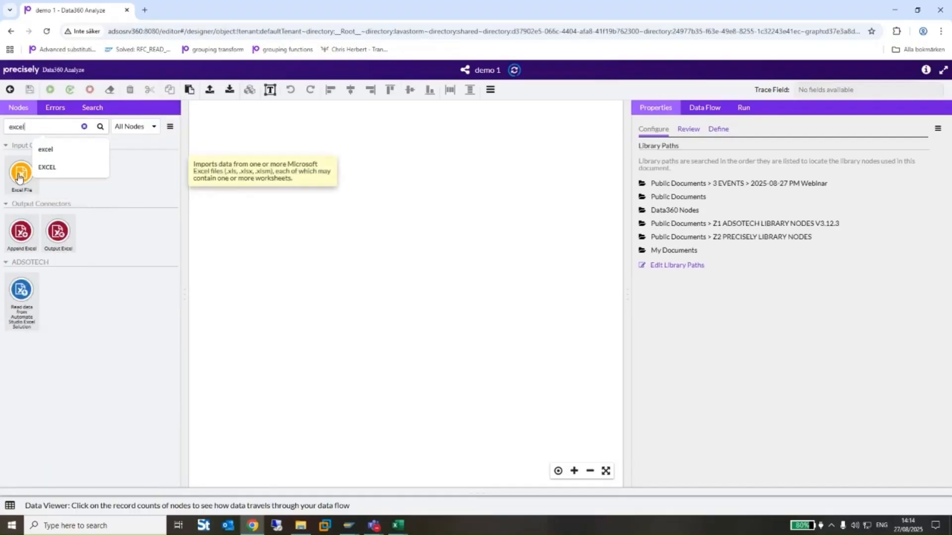
{"action": "left_click_drag", "start_coordinate": [21, 173], "coordinate": [291, 192]}
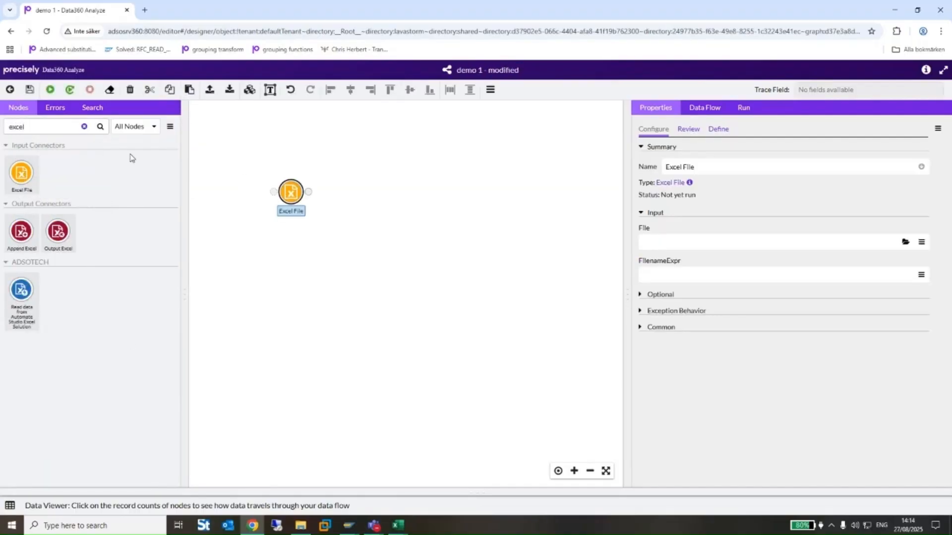
- Set the Excel File node's input to the FuncLoc text file in Public\EVENTS\2025-08-27 PM Webinar
{"action": "left_click", "coordinate": [905, 242]}
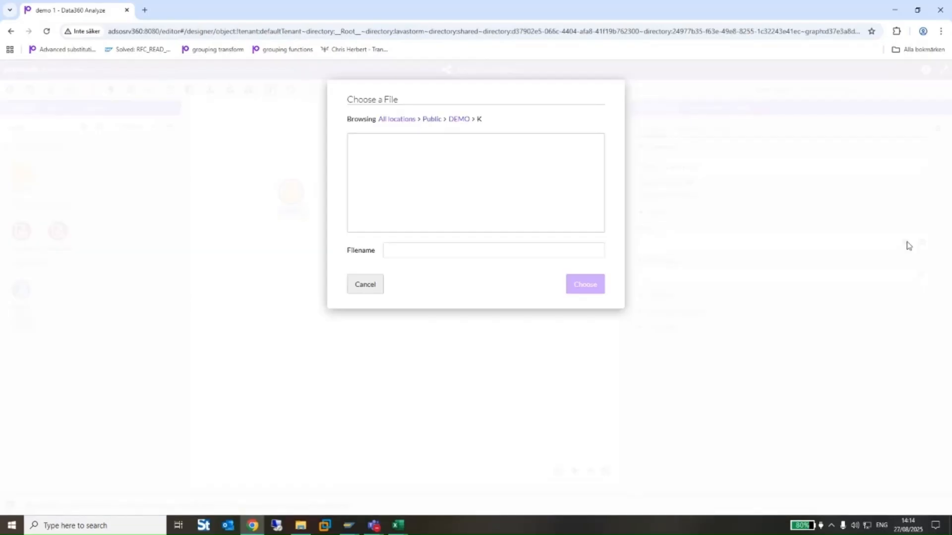
{"action": "left_click", "coordinate": [420, 126]}
{"action": "scroll", "coordinate": [387, 213], "scroll_direction": "down", "scroll_amount": 2}
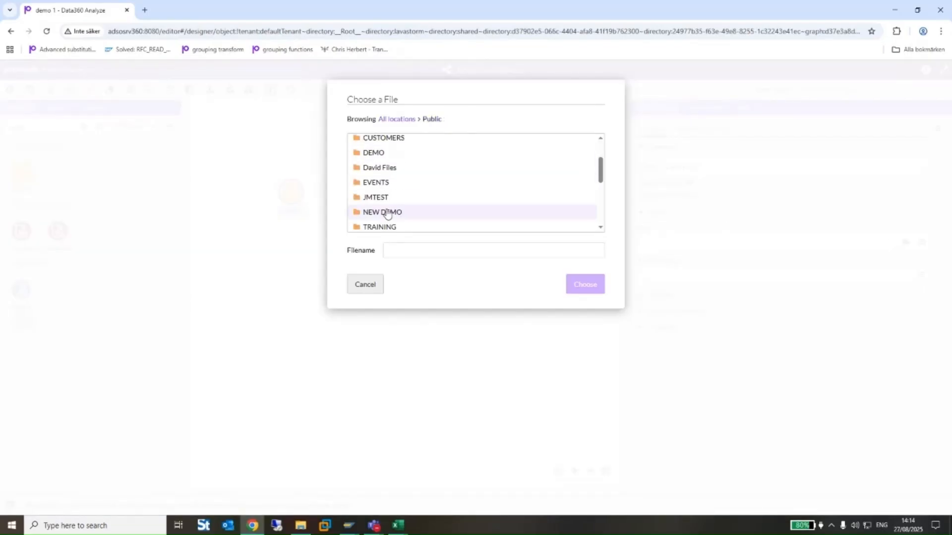
{"action": "left_click", "coordinate": [382, 183]}
{"action": "left_click", "coordinate": [393, 172]}
{"action": "left_click", "coordinate": [393, 173]}
{"action": "left_click", "coordinate": [585, 284]}
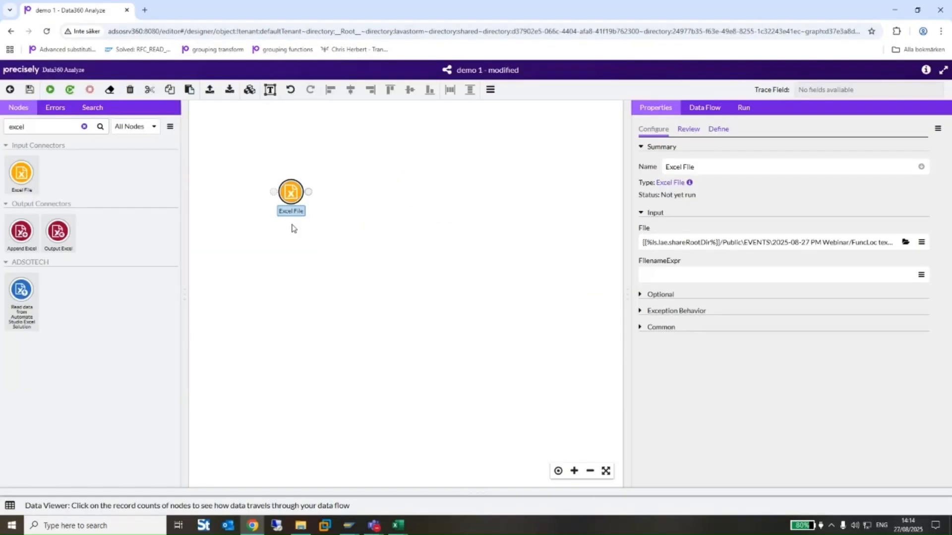
- Run the Excel File node and view its output records with the PLTXT description column widened
{"action": "right_click", "coordinate": [292, 188]}
{"action": "left_click", "coordinate": [311, 371]}
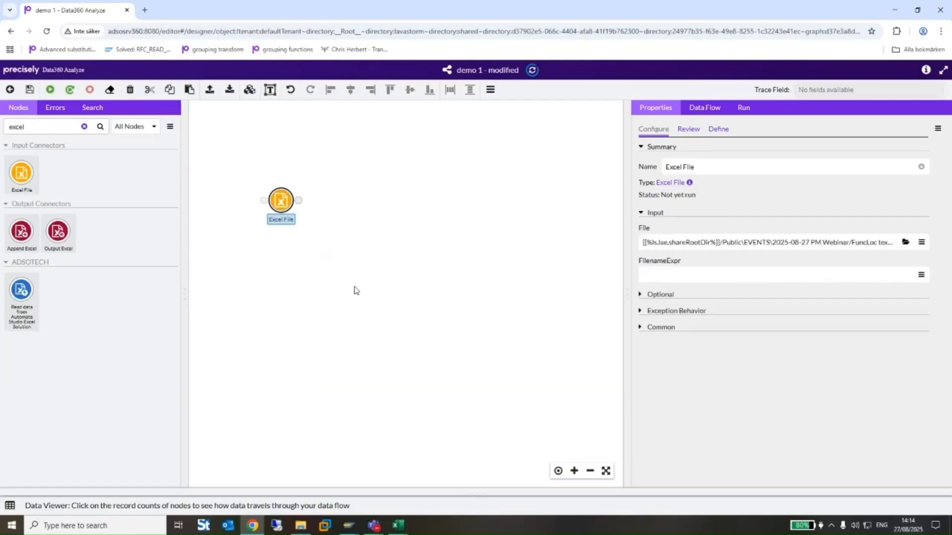
{"action": "left_click", "coordinate": [297, 204]}
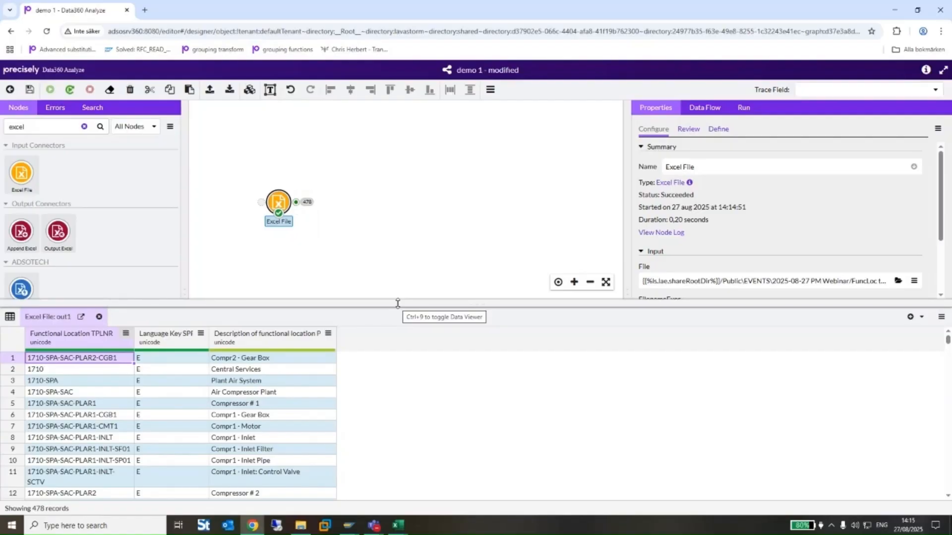
{"action": "left_click_drag", "start_coordinate": [335, 333], "coordinate": [381, 333]}
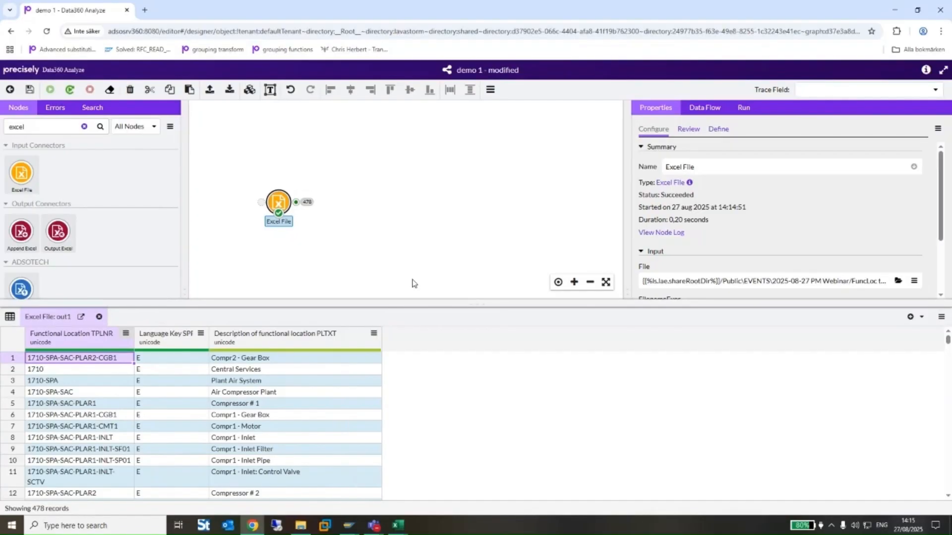
- Find the Extract SAP FuncLoc descriptions node and place it below and beside the Excel File node
{"action": "left_click_drag", "start_coordinate": [411, 280], "coordinate": [389, 242]}
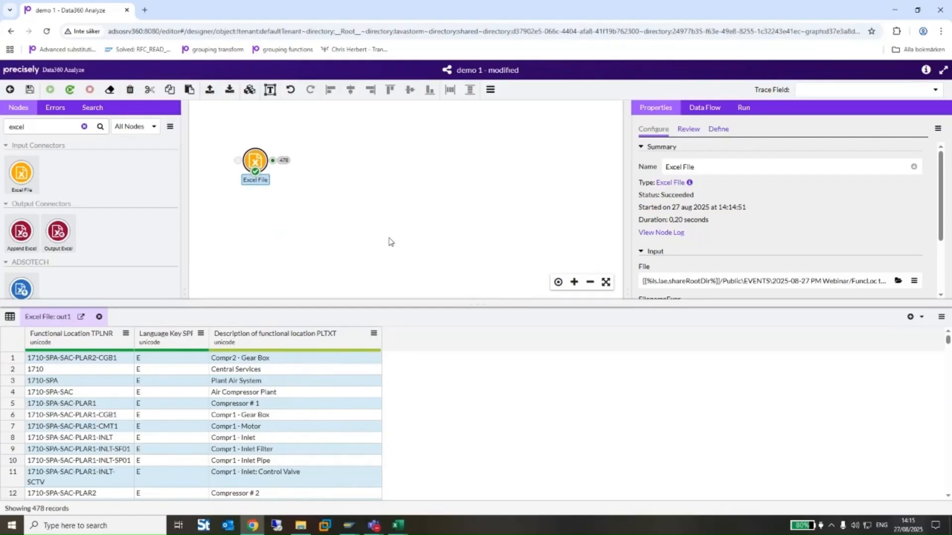
{"action": "left_click", "coordinate": [85, 127]}
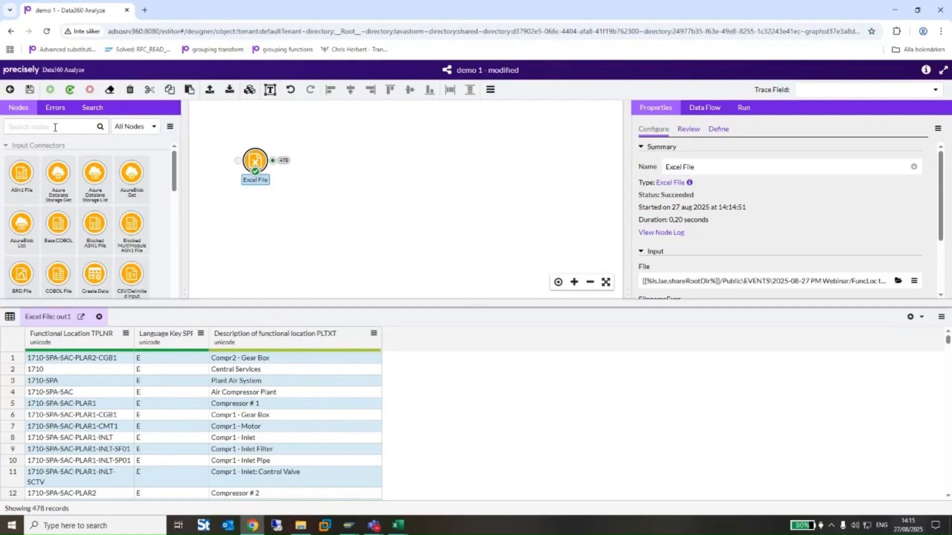
{"action": "left_click", "coordinate": [55, 127]}
{"action": "type", "text": "sap"}
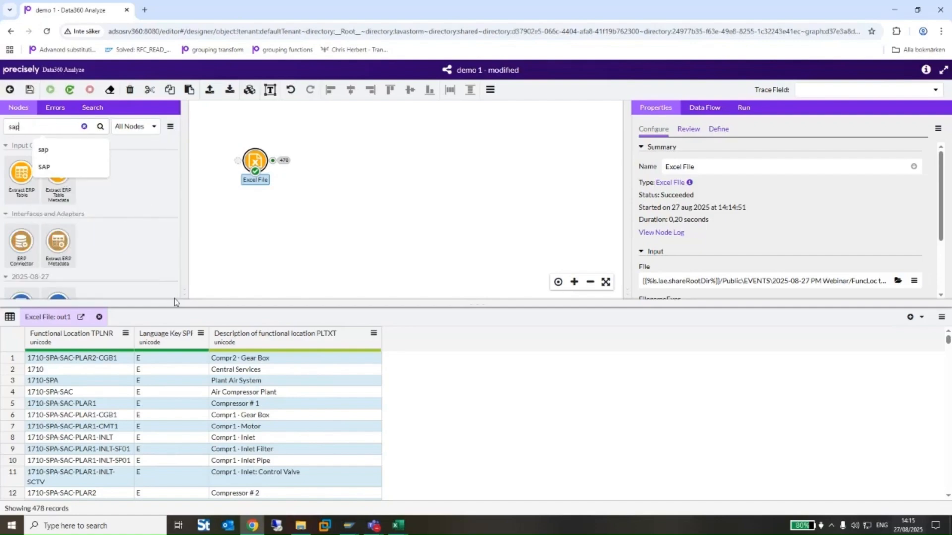
{"action": "left_click_drag", "start_coordinate": [175, 303], "coordinate": [172, 355]}
{"action": "left_click_drag", "start_coordinate": [48, 319], "coordinate": [342, 207]}
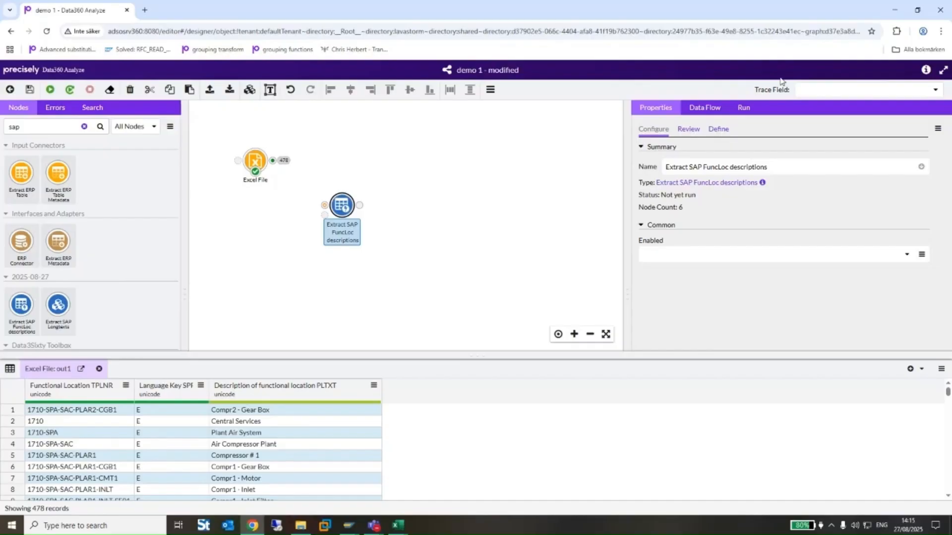
- Assign the run property set RP: Adsotech SAP S4HANA (rantm full-access) from Public Documents > Z0 ADSOTECH SYSTEMS RUN PROPERTIES to the data flow
{"action": "left_click", "coordinate": [743, 108]}
{"action": "left_click", "coordinate": [866, 258]}
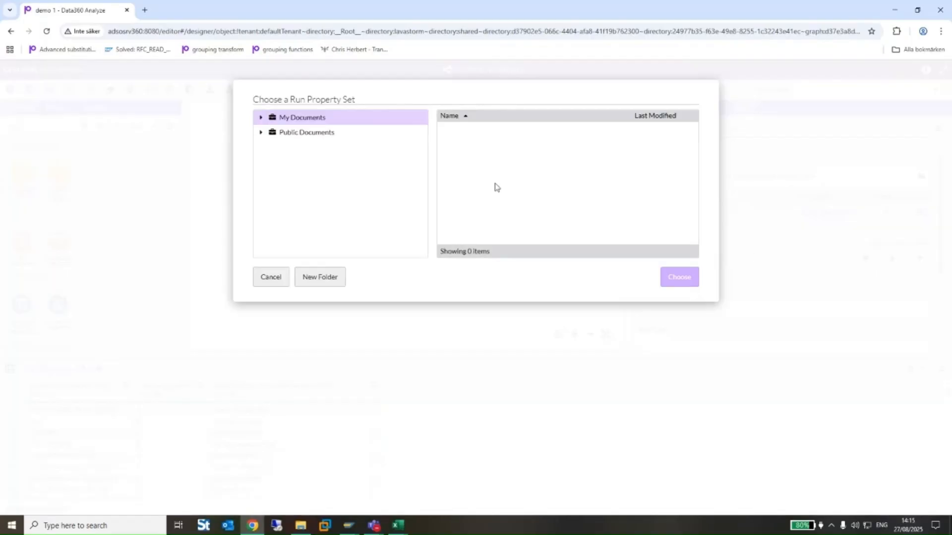
{"action": "left_click", "coordinate": [304, 133]}
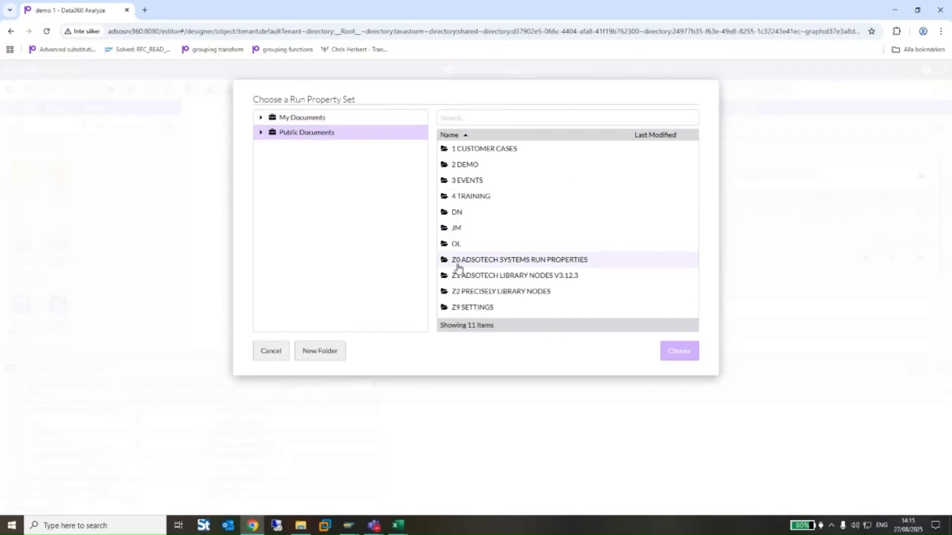
{"action": "double_click", "coordinate": [457, 263]}
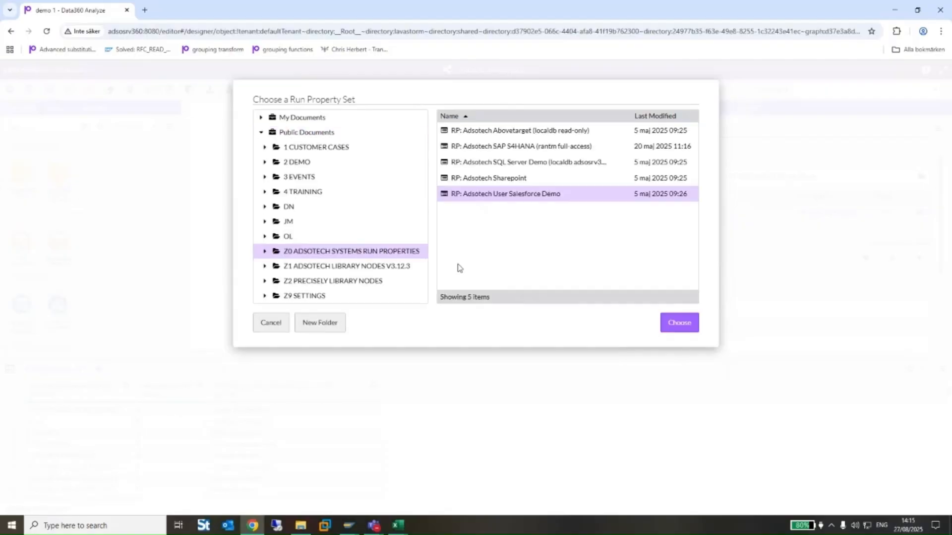
{"action": "double_click", "coordinate": [503, 147]}
{"action": "left_click", "coordinate": [668, 113]}
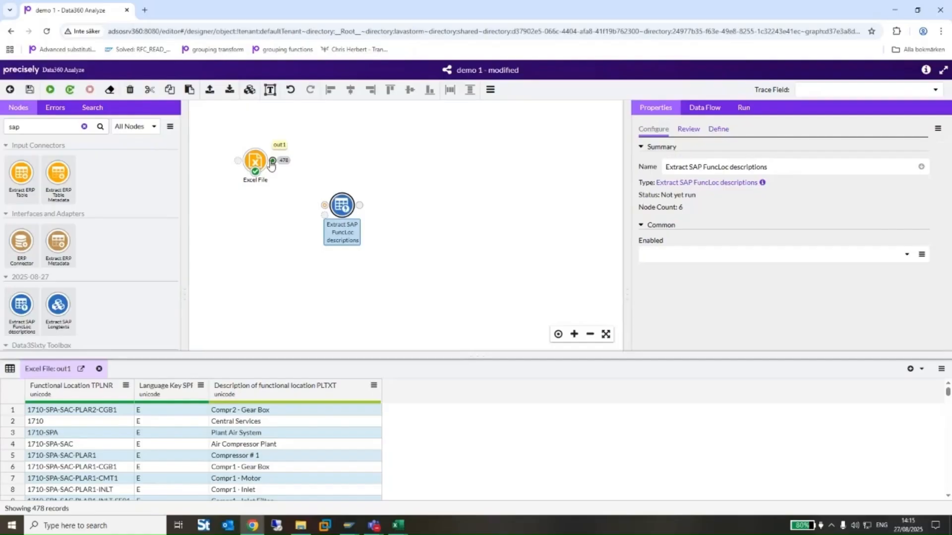
- Connect the Excel File output to the Extract SAP FuncLoc descriptions node, run that node and view its output records
{"action": "left_click_drag", "start_coordinate": [272, 161], "coordinate": [325, 208]}
{"action": "right_click", "coordinate": [342, 205]}
{"action": "left_click", "coordinate": [363, 403]}
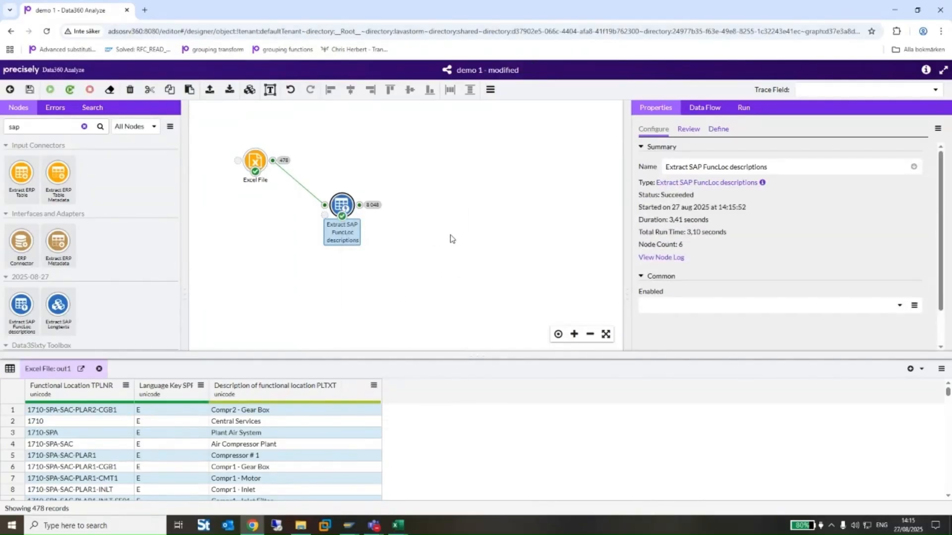
{"action": "left_click", "coordinate": [360, 205]}
{"action": "left_click_drag", "start_coordinate": [400, 355], "coordinate": [400, 274]}
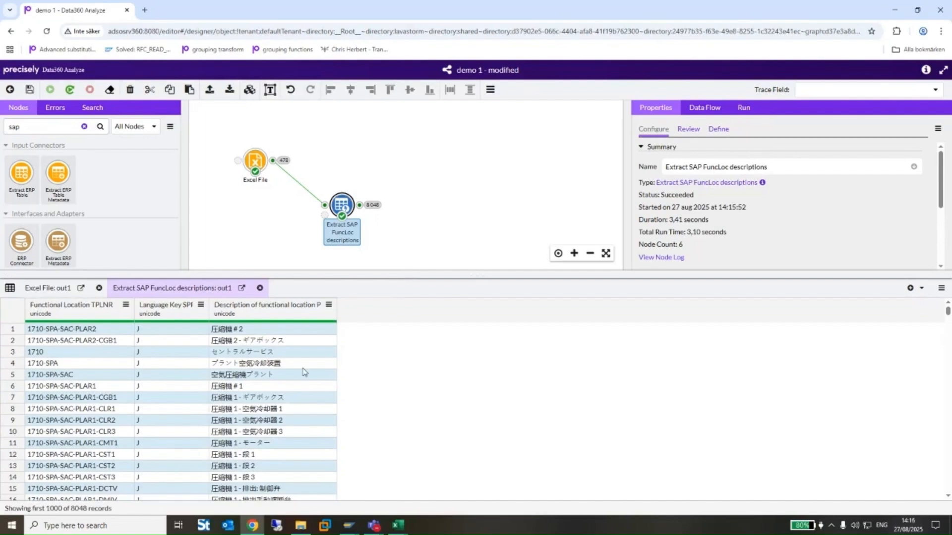
- Examine the field statistics histogram of Language Key SPRAS in the extracted descriptions
{"action": "left_click", "coordinate": [200, 305]}
{"action": "left_click", "coordinate": [180, 316]}
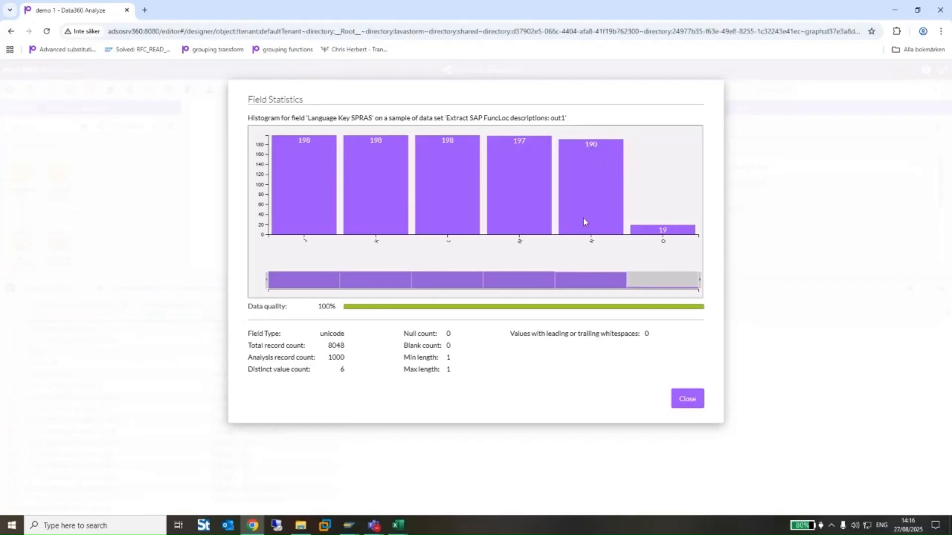
{"action": "left_click", "coordinate": [688, 400]}
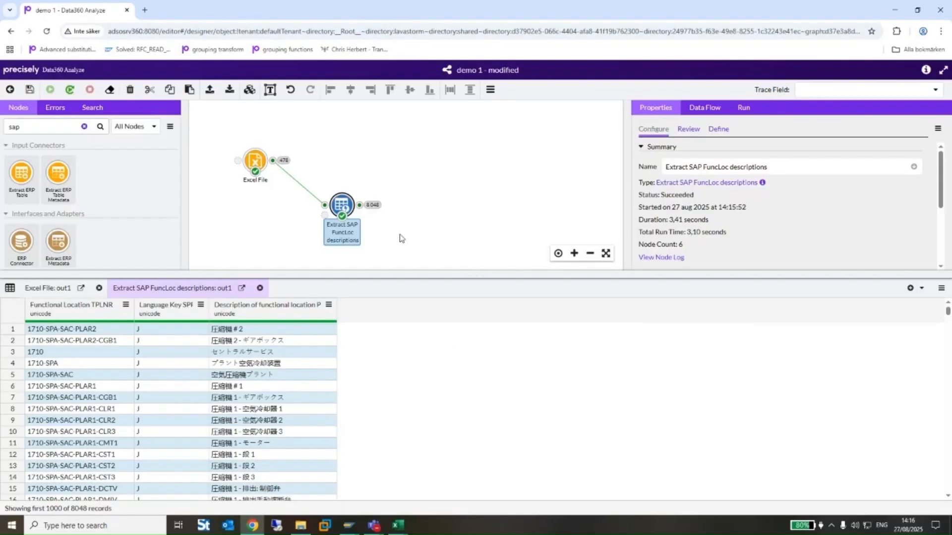
- Find the Filter node, place it beside the Extract SAP FuncLoc descriptions node and connect it to that node's output
{"action": "left_click", "coordinate": [19, 127]}
{"action": "left_click_drag", "start_coordinate": [20, 127], "coordinate": [3, 127]}
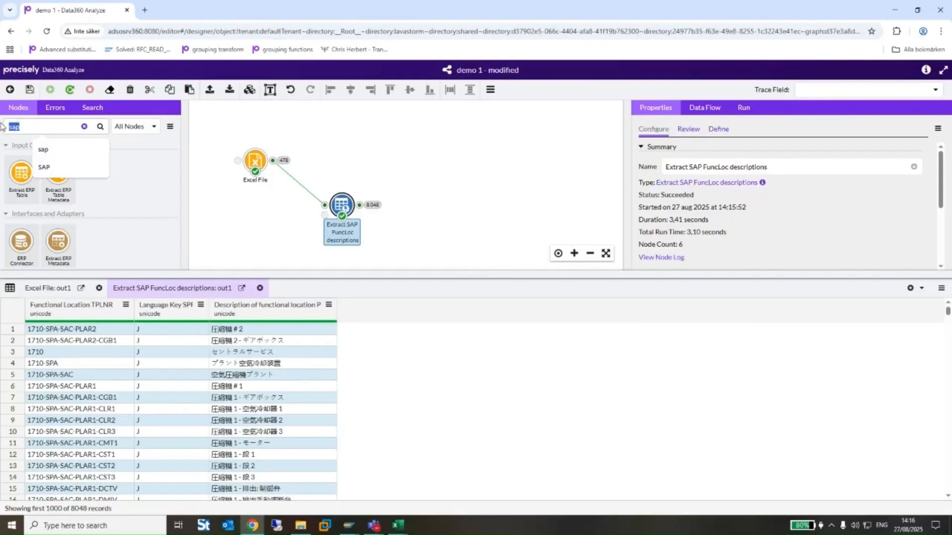
{"action": "type", "text": "filter"}
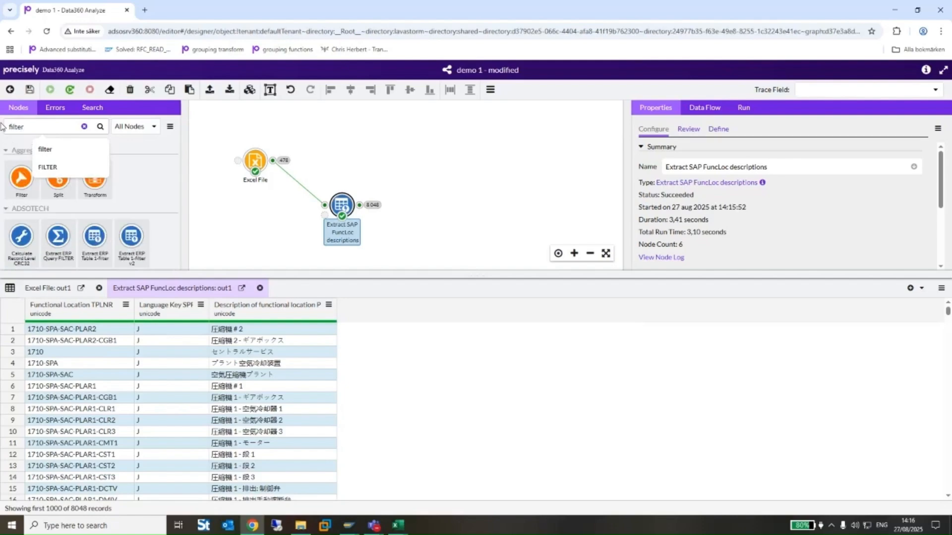
{"action": "left_click_drag", "start_coordinate": [21, 177], "coordinate": [440, 205]}
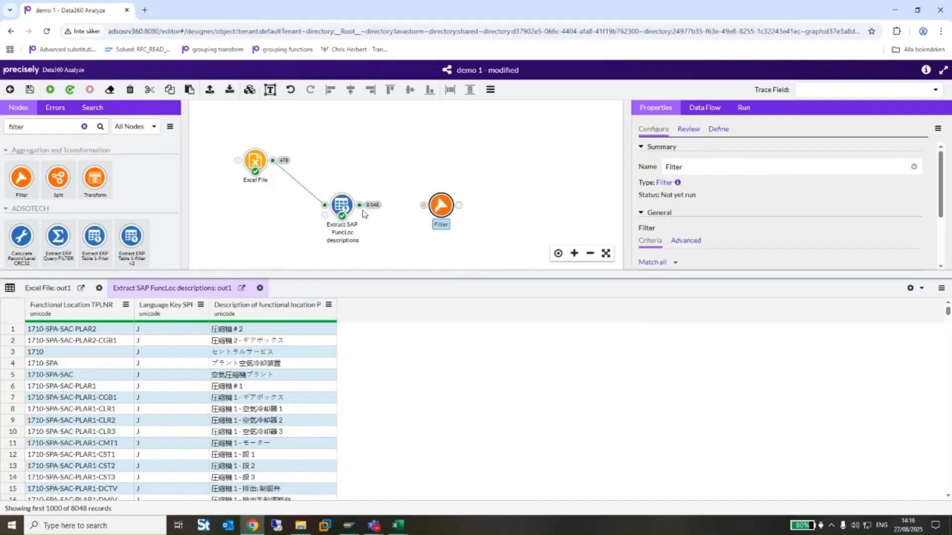
{"action": "left_click_drag", "start_coordinate": [360, 204], "coordinate": [424, 205]}
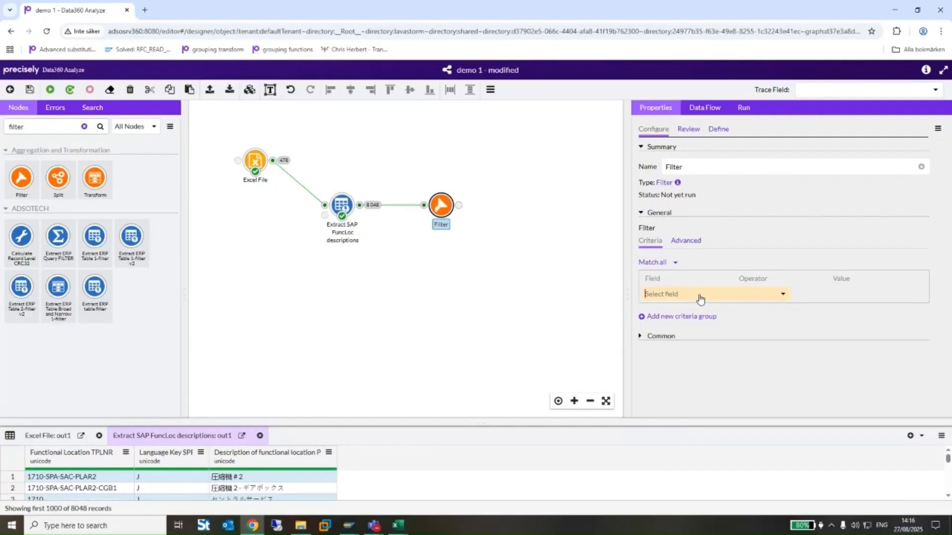
- Set the Filter node's criterion to Language Key SPRAS Equals E
{"action": "left_click", "coordinate": [700, 298]}
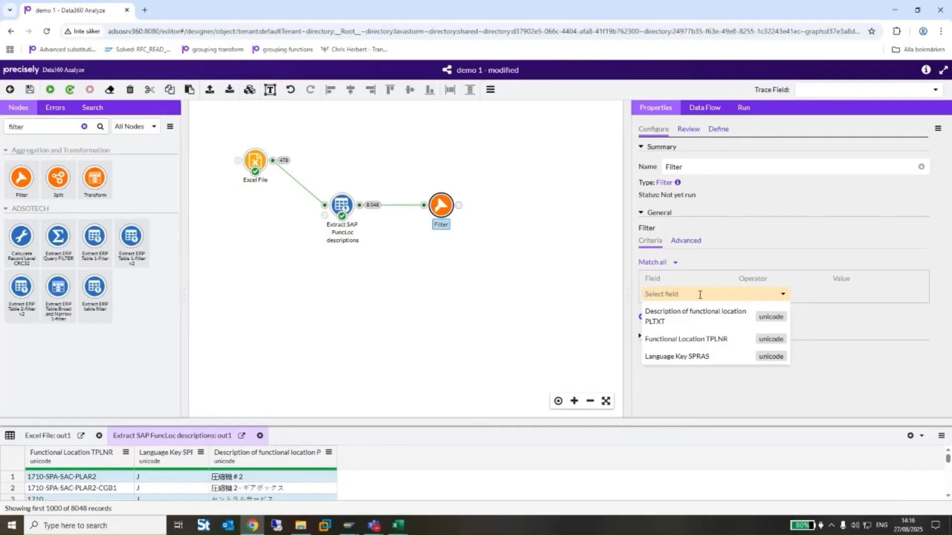
{"action": "left_click", "coordinate": [662, 357]}
{"action": "left_click", "coordinate": [768, 298]}
{"action": "left_click", "coordinate": [743, 364]}
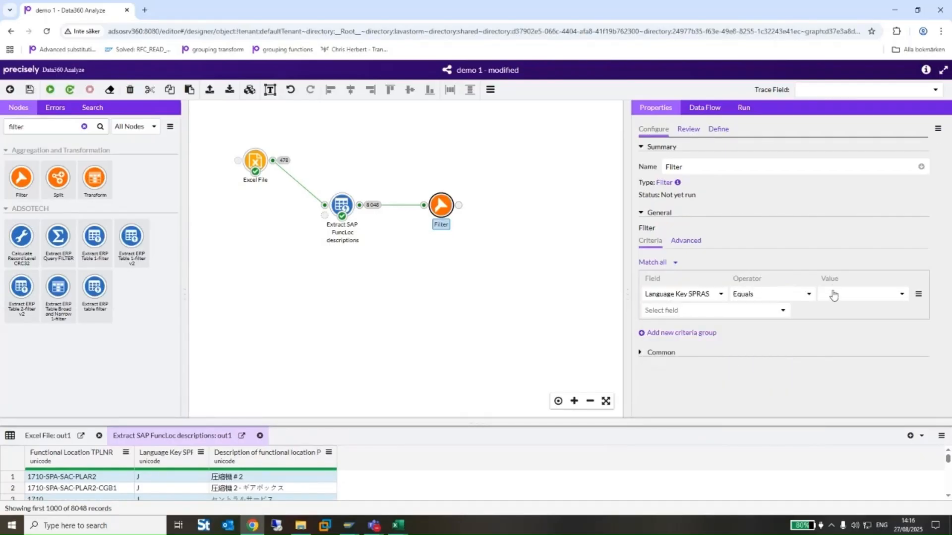
{"action": "left_click", "coordinate": [833, 296]}
{"action": "type", "text": "E"}
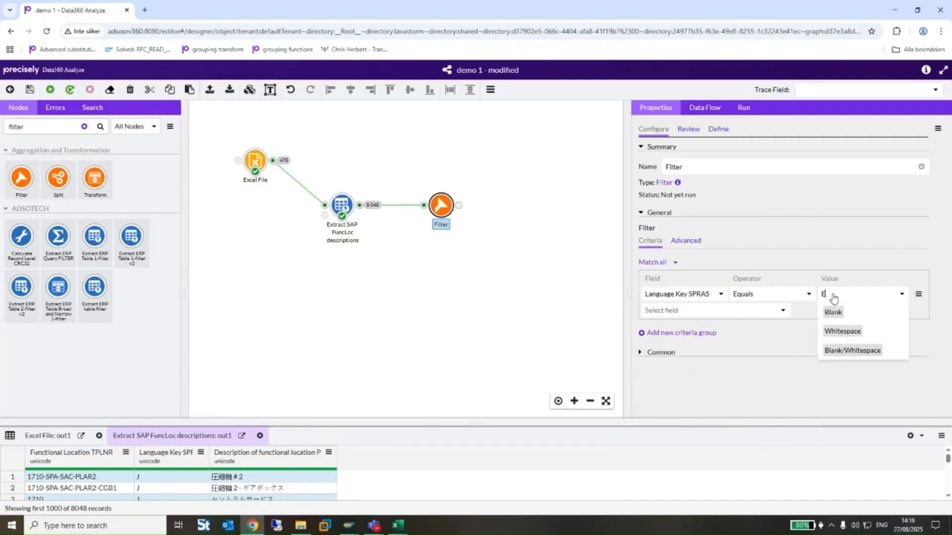
- Run the Filter node and view its output records
{"action": "right_click", "coordinate": [434, 207]}
{"action": "left_click", "coordinate": [459, 389]}
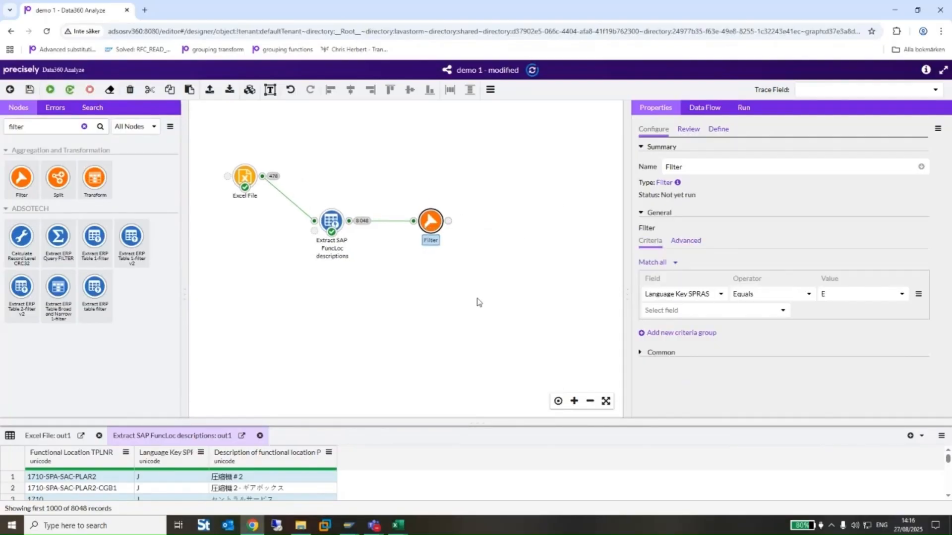
{"action": "left_click", "coordinate": [435, 236]}
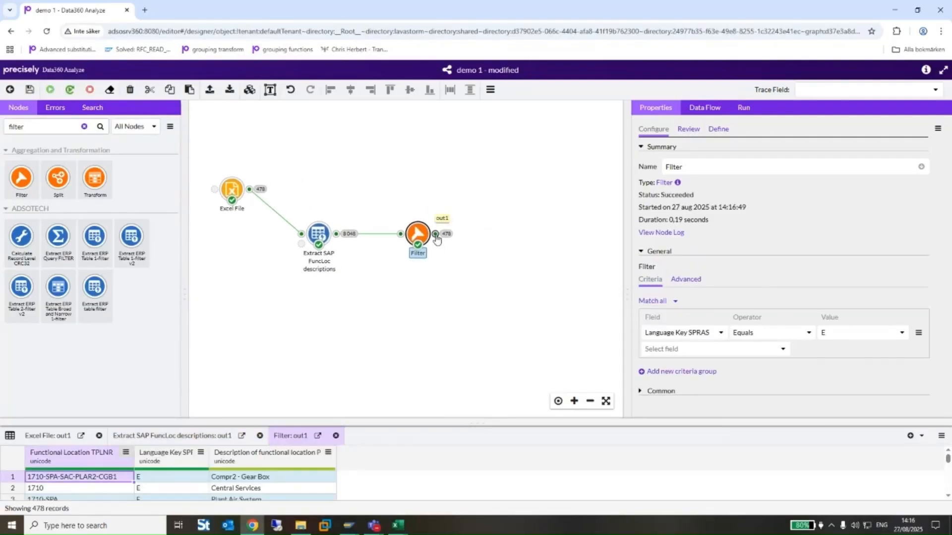
{"action": "left_click_drag", "start_coordinate": [406, 422], "coordinate": [416, 299]}
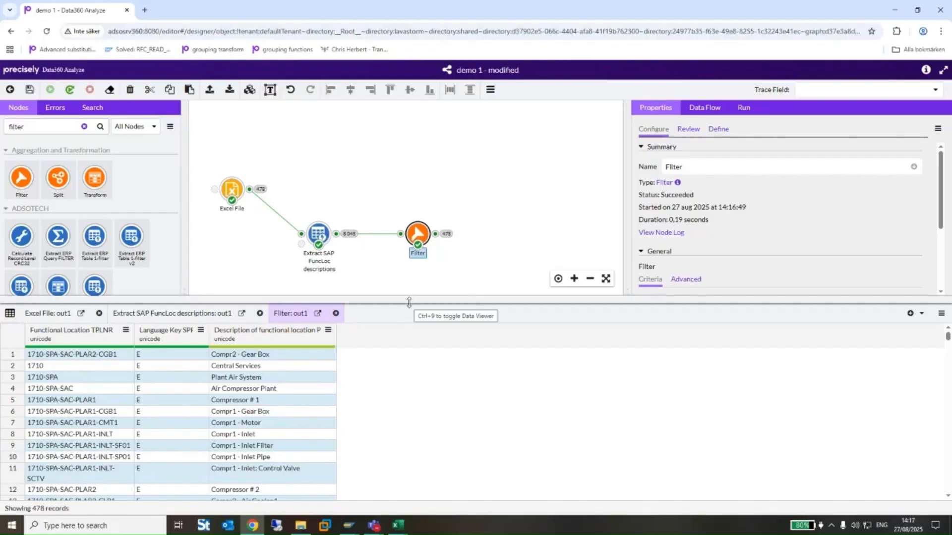
{"action": "left_click_drag", "start_coordinate": [409, 303], "coordinate": [411, 353]}
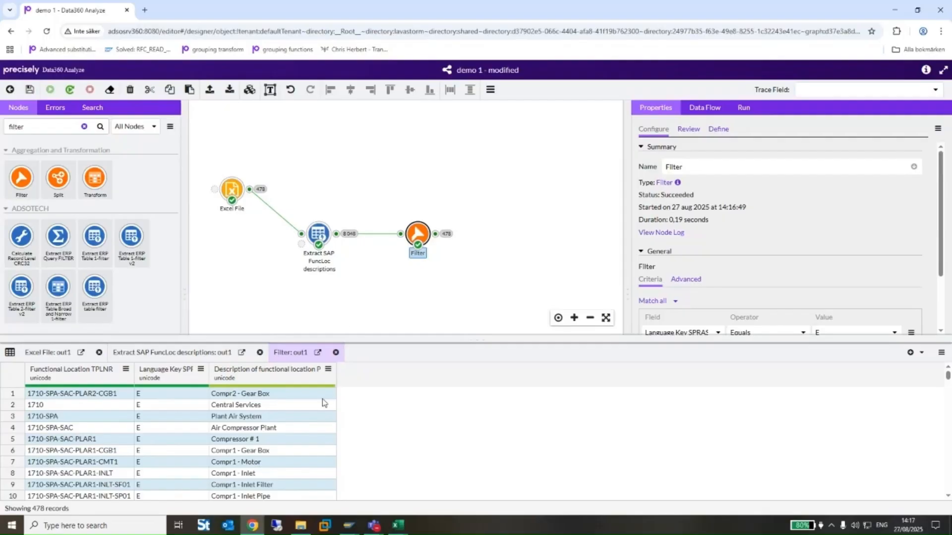
- Add a Full Merge node and connect the Excel File output to its first input and the Filter output to its second
{"action": "double_click", "coordinate": [53, 131]}
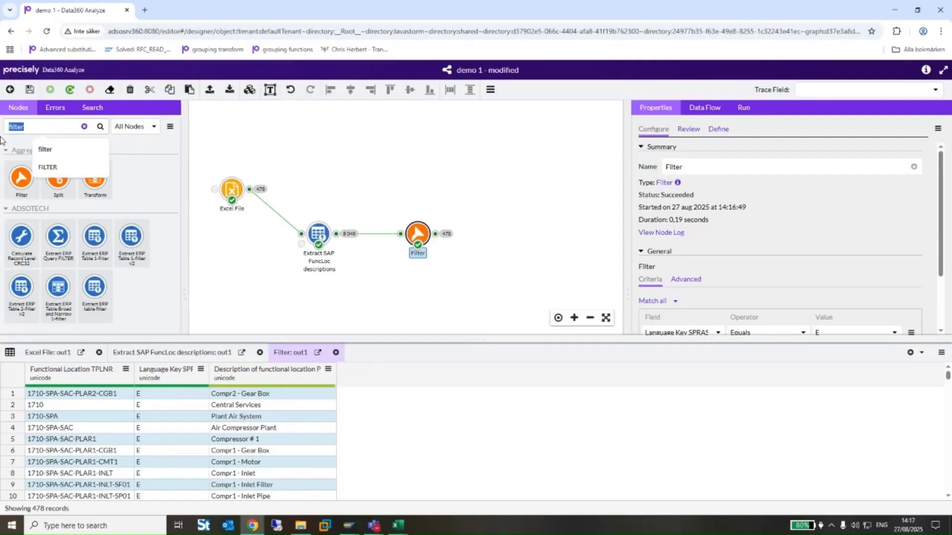
{"action": "type", "text": "full"}
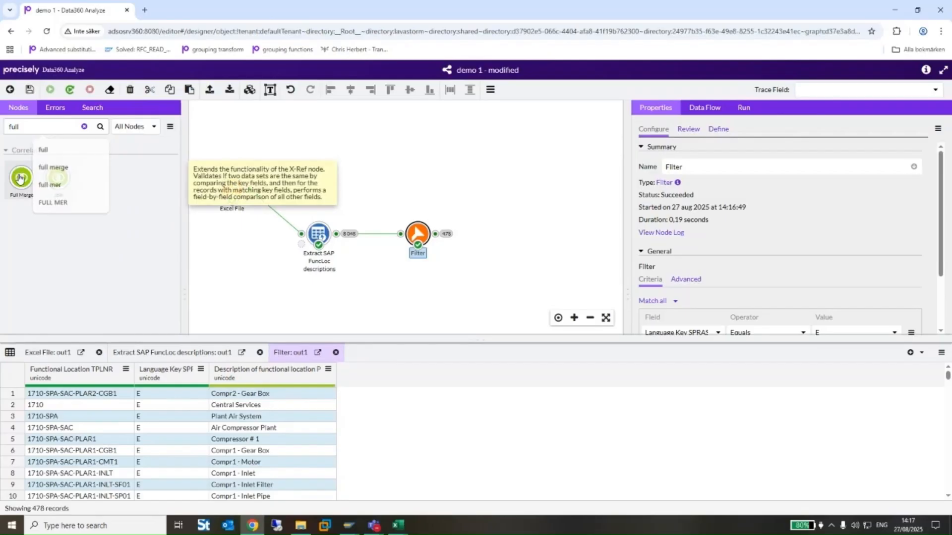
{"action": "left_click_drag", "start_coordinate": [21, 178], "coordinate": [510, 191]}
{"action": "left_click_drag", "start_coordinate": [249, 190], "coordinate": [492, 191]}
{"action": "left_click_drag", "start_coordinate": [436, 234], "coordinate": [492, 199]}
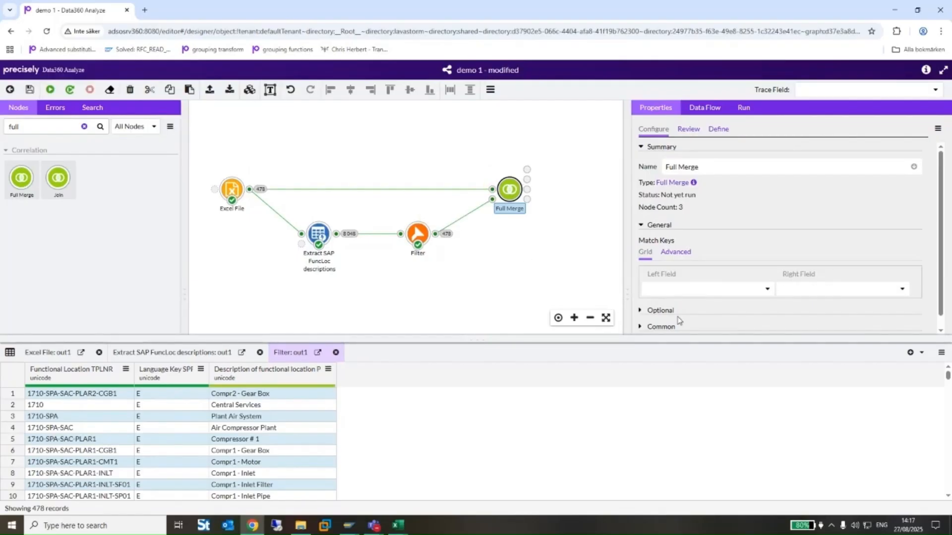
- Set the Full Merge match keys to Functional Location TPLNR for both the left and right fields
{"action": "left_click_drag", "start_coordinate": [672, 341], "coordinate": [693, 424]}
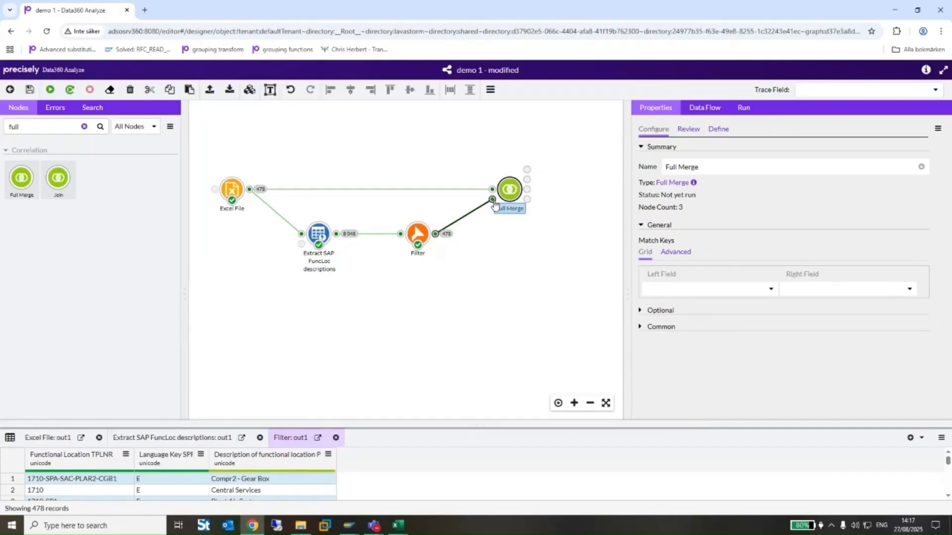
{"action": "left_click", "coordinate": [735, 291]}
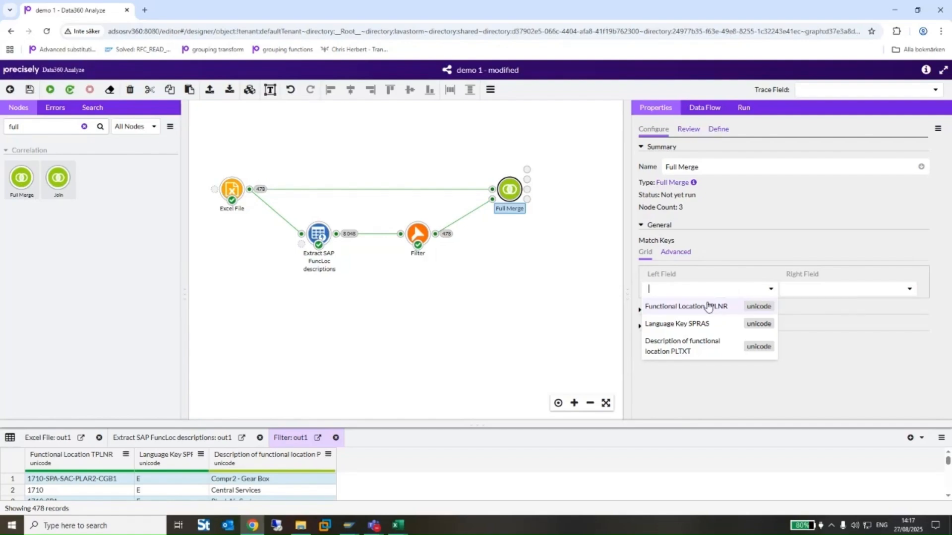
{"action": "left_click", "coordinate": [689, 307]}
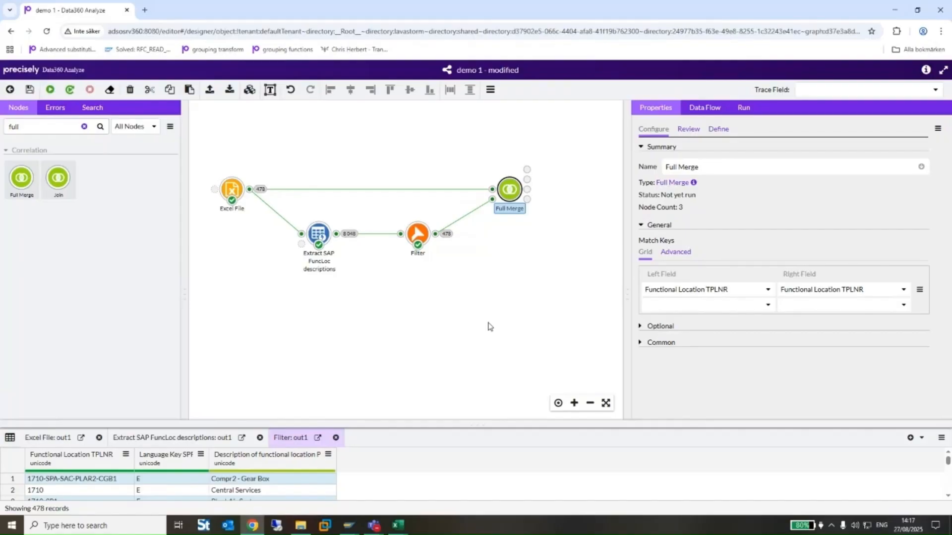
- Run the Full Merge node and view its full matches output
{"action": "right_click", "coordinate": [496, 188]}
{"action": "left_click", "coordinate": [542, 390]}
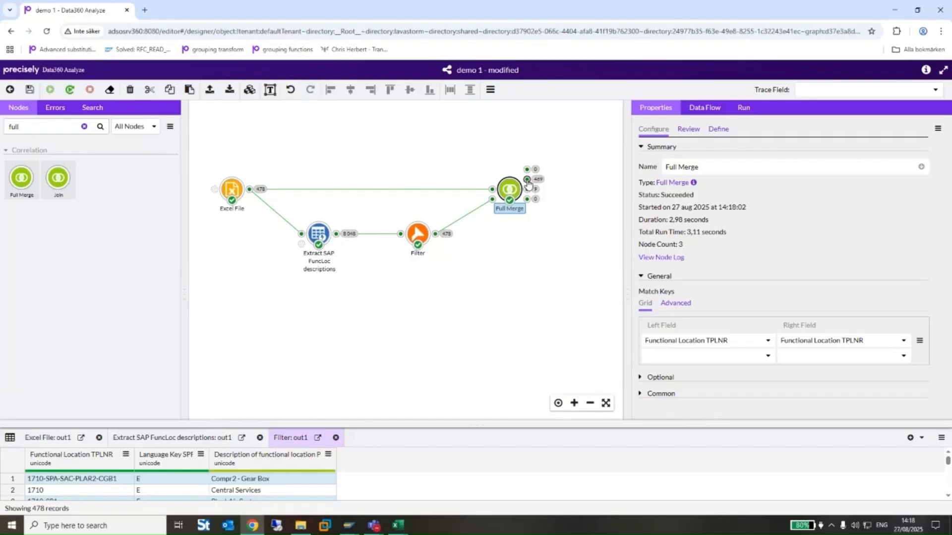
{"action": "left_click", "coordinate": [527, 180]}
{"action": "left_click_drag", "start_coordinate": [491, 425], "coordinate": [489, 299]}
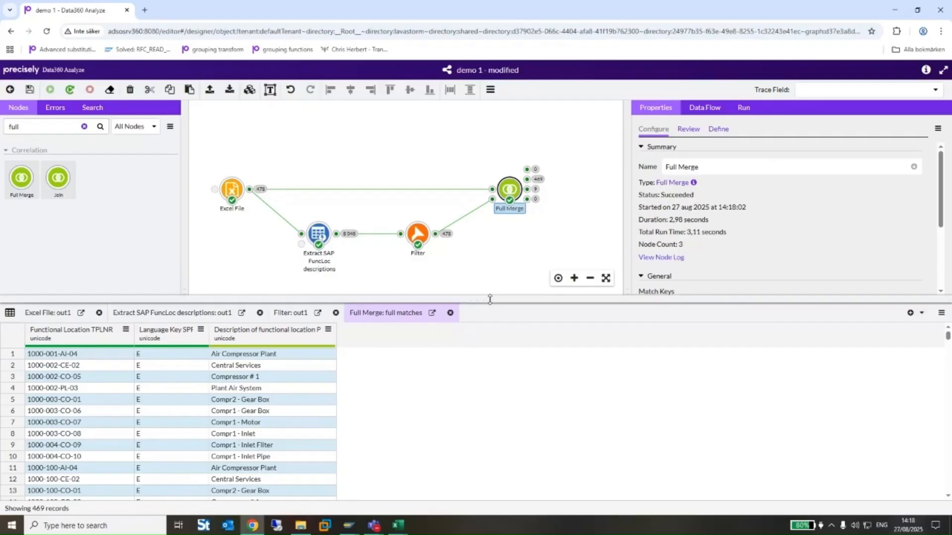
{"action": "left_click_drag", "start_coordinate": [489, 299], "coordinate": [490, 378]}
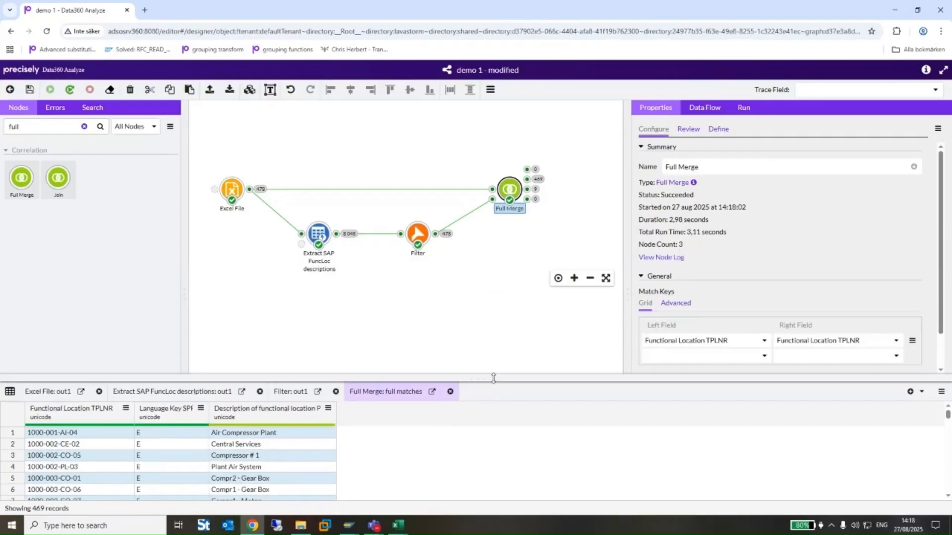
- View the Full Merge's partial matches output and compare the left and right descriptions of functional location 1000-107-CO-06
{"action": "left_click", "coordinate": [527, 190]}
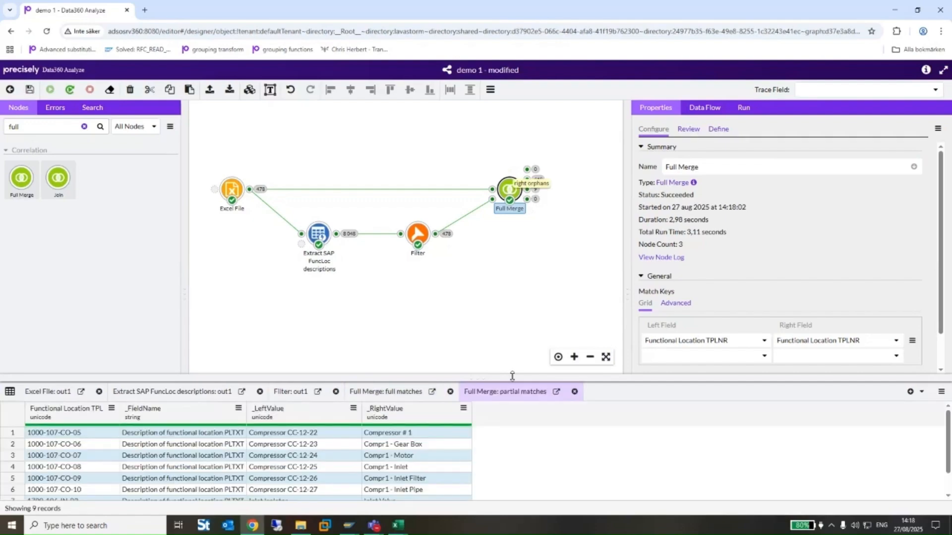
{"action": "left_click_drag", "start_coordinate": [512, 381], "coordinate": [512, 327]}
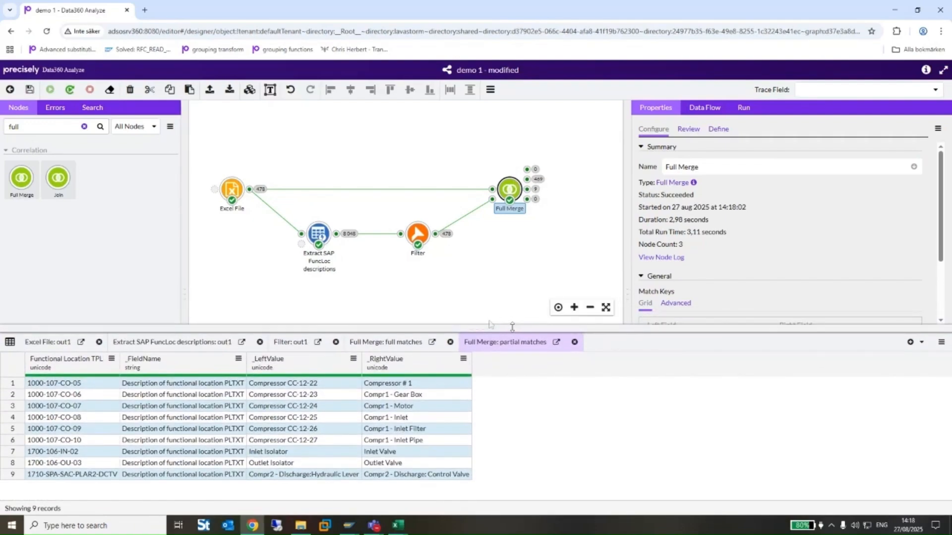
{"action": "left_click", "coordinate": [85, 396]}
{"action": "left_click", "coordinate": [321, 395]}
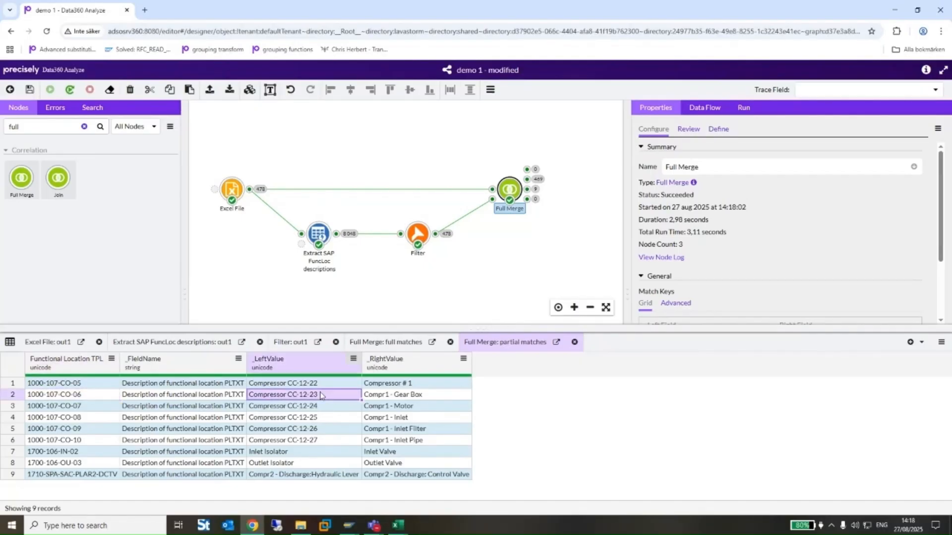
{"action": "left_click", "coordinate": [385, 398]}
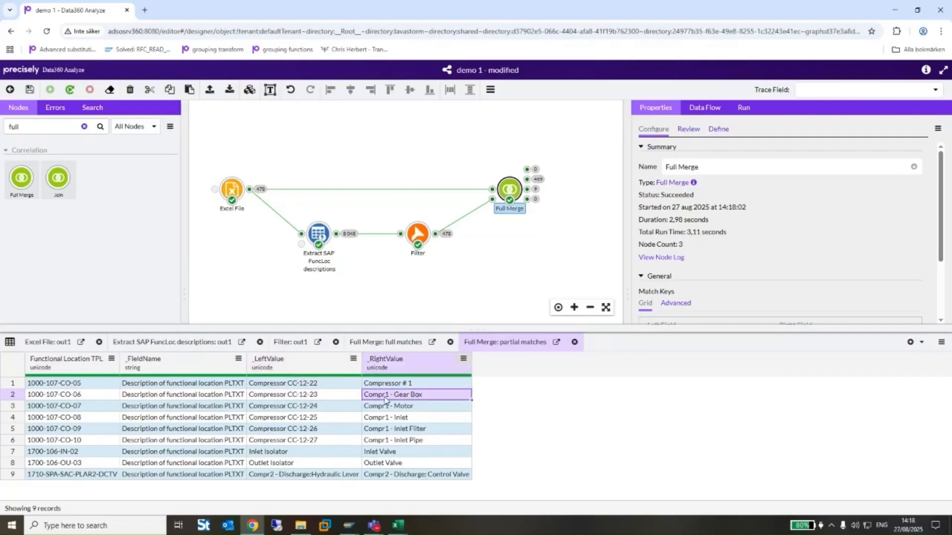
- Select all four nodes, rerun them and reopen the Full Merge's partial matches output
{"action": "left_click", "coordinate": [203, 155]}
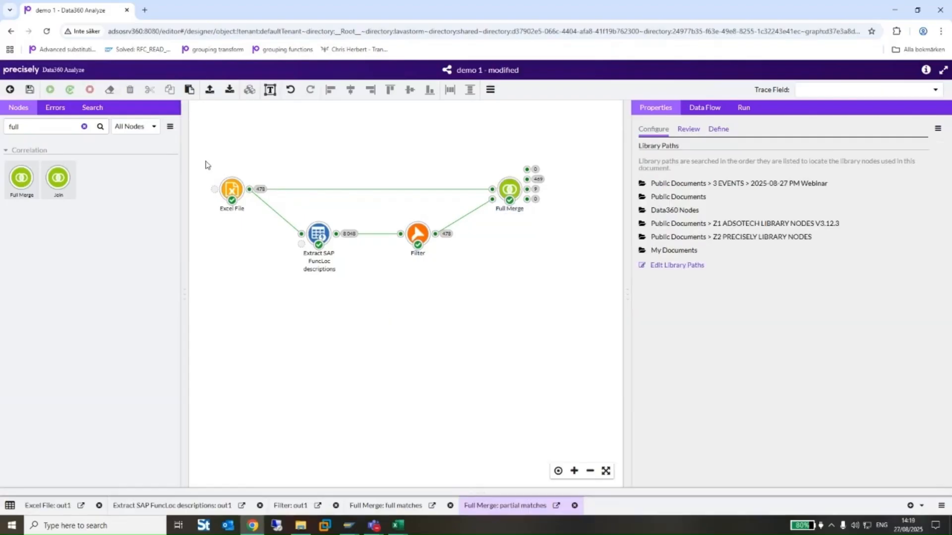
{"action": "left_click_drag", "start_coordinate": [201, 150], "coordinate": [584, 283]}
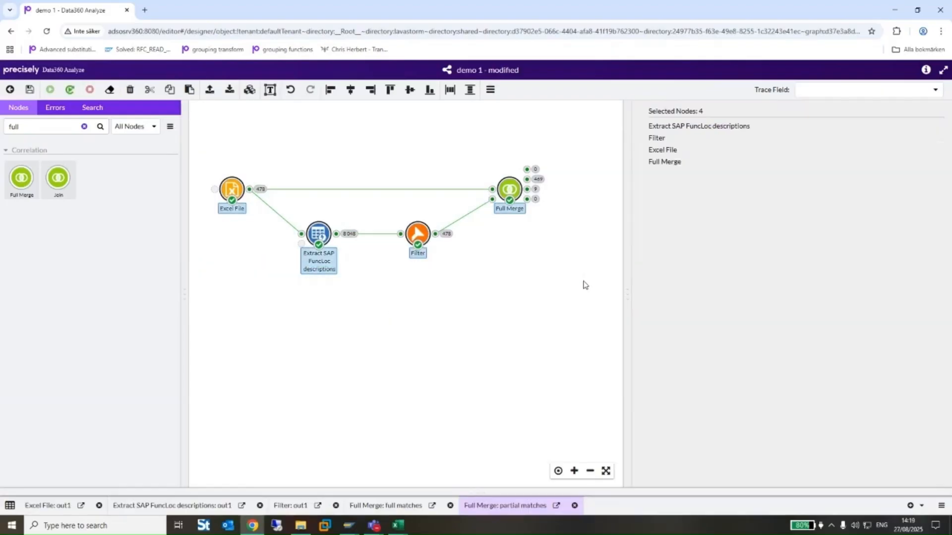
{"action": "right_click", "coordinate": [510, 193]}
{"action": "left_click", "coordinate": [533, 419]}
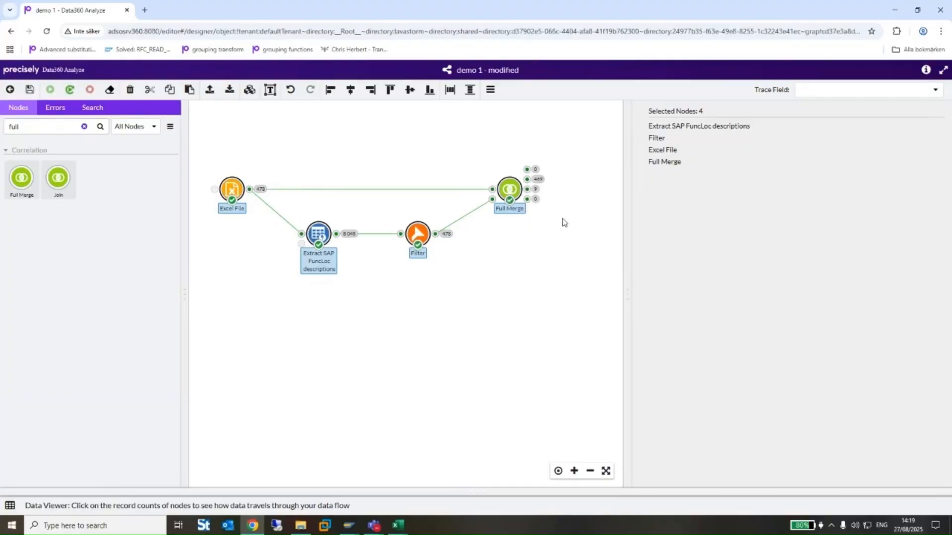
{"action": "left_click", "coordinate": [528, 191]}
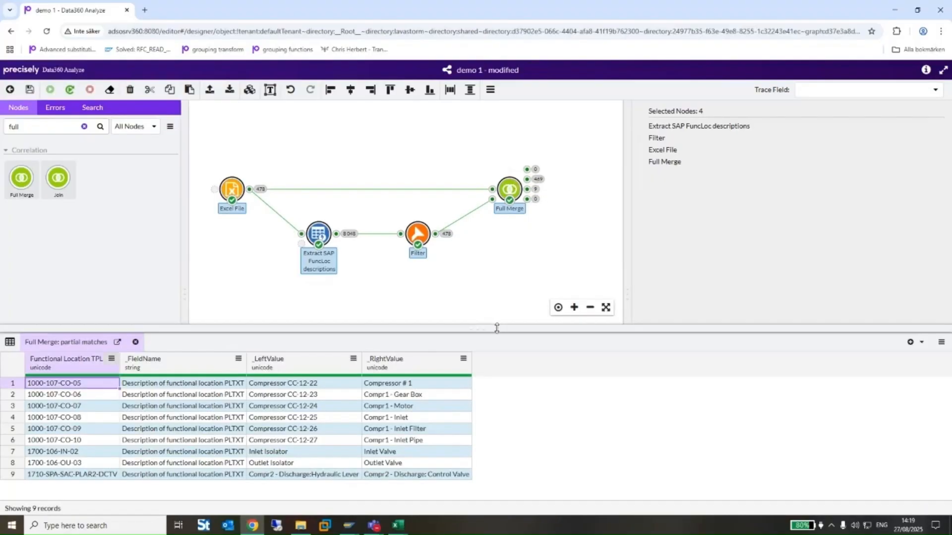
{"action": "left_click_drag", "start_coordinate": [501, 326], "coordinate": [498, 317]}
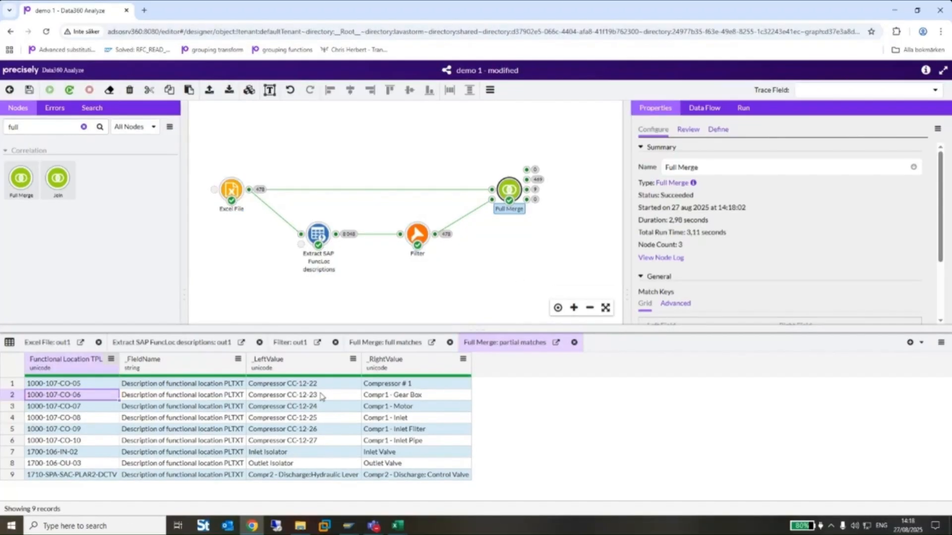